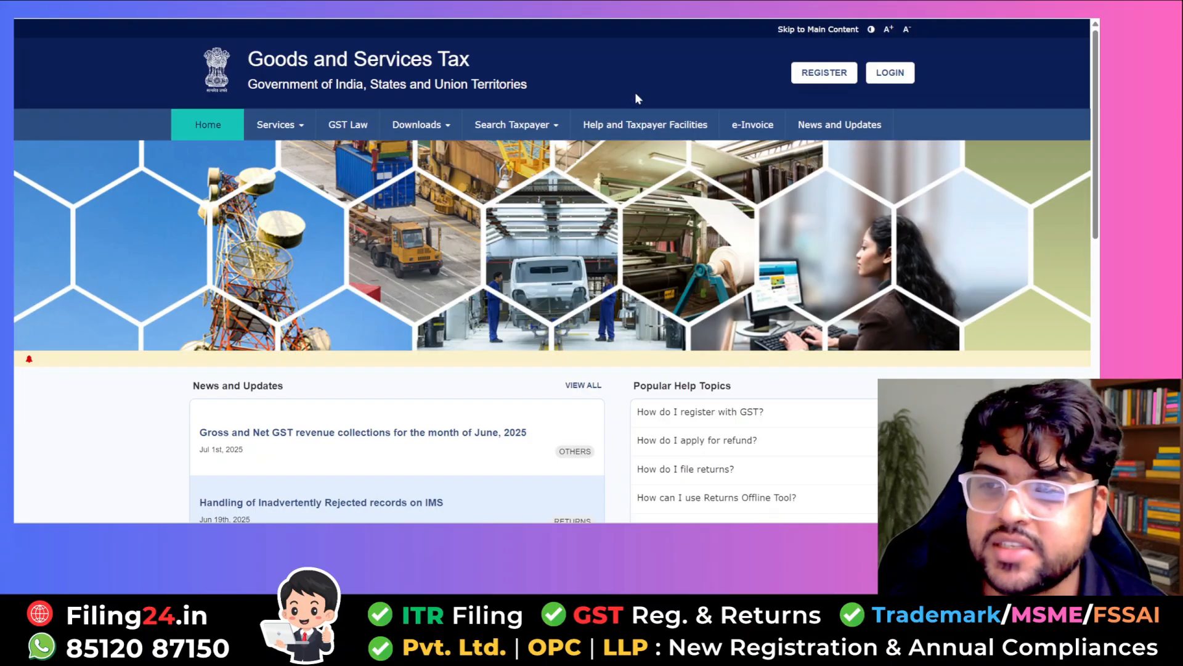
- Begin a new registration as a Taxpayer in state Delhi, district North Delhi
{"action": "left_click", "coordinate": [838, 79]}
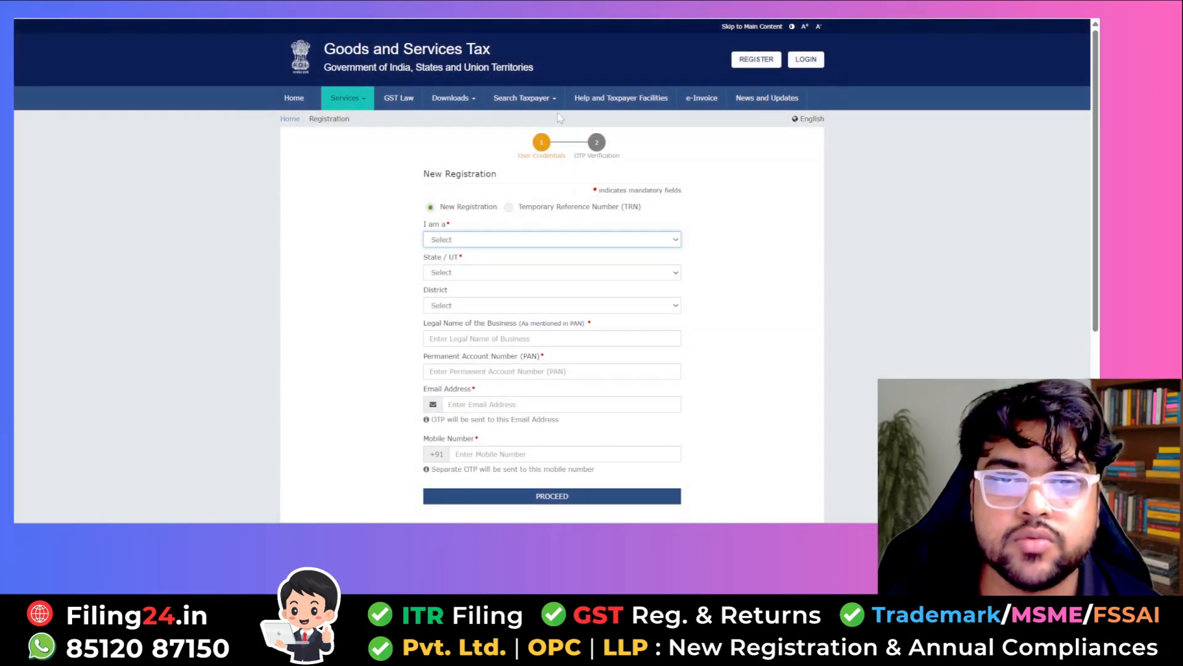
{"action": "left_click", "coordinate": [513, 240]}
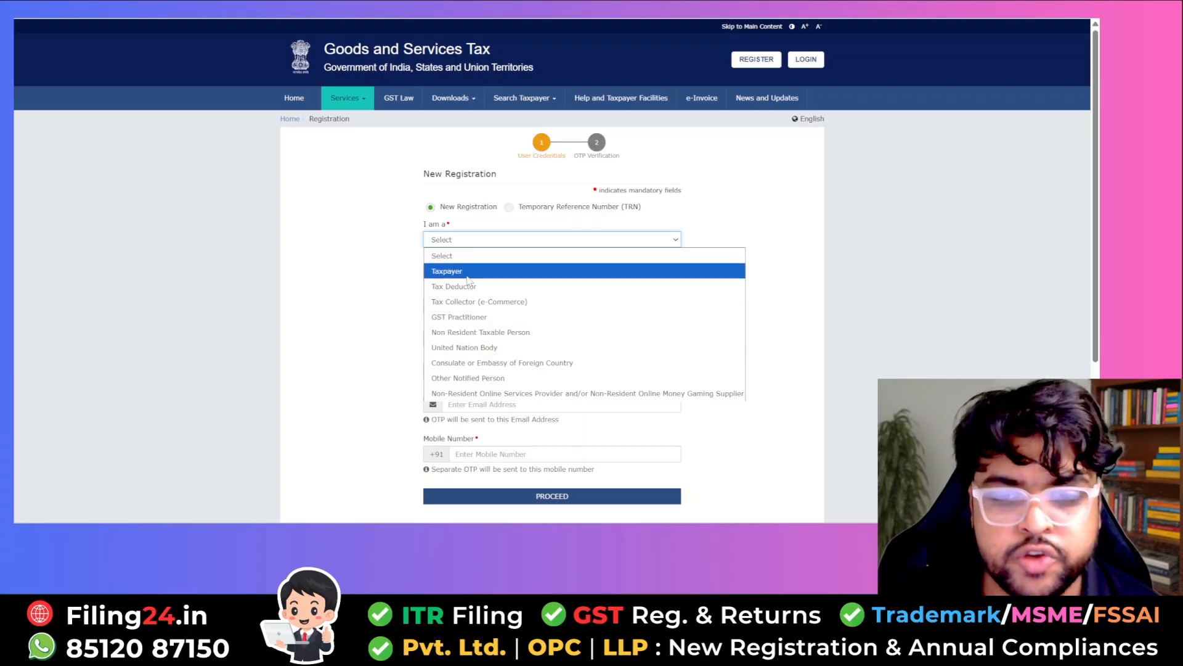
{"action": "left_click", "coordinate": [467, 275]}
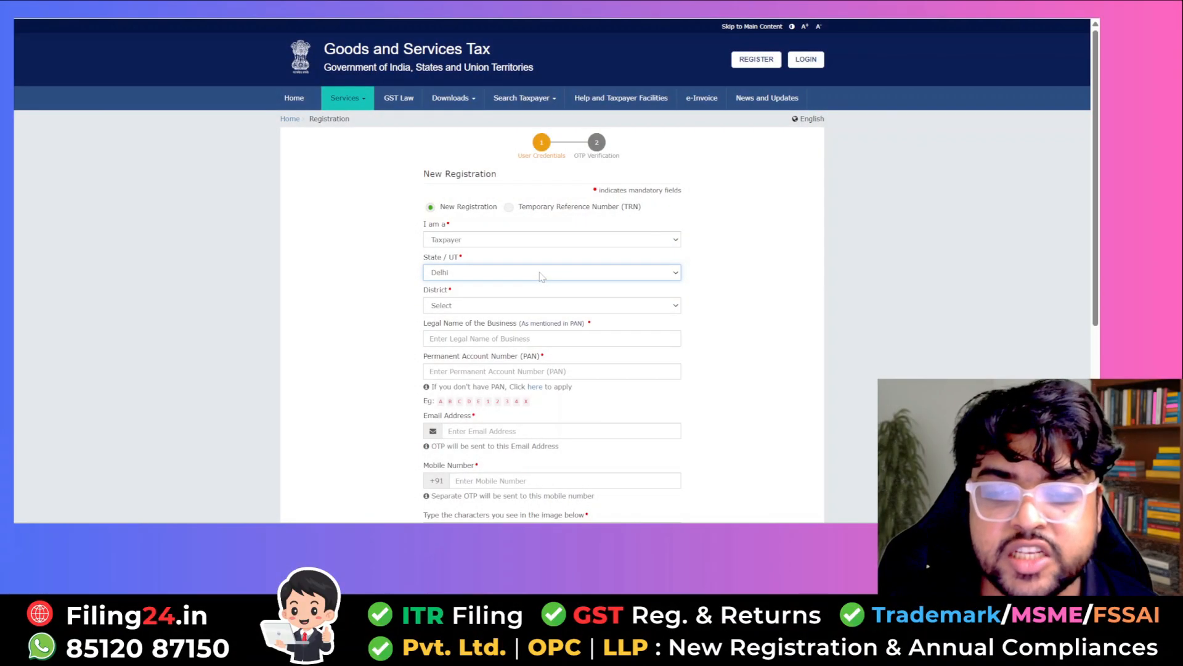
{"action": "left_click", "coordinate": [541, 273]}
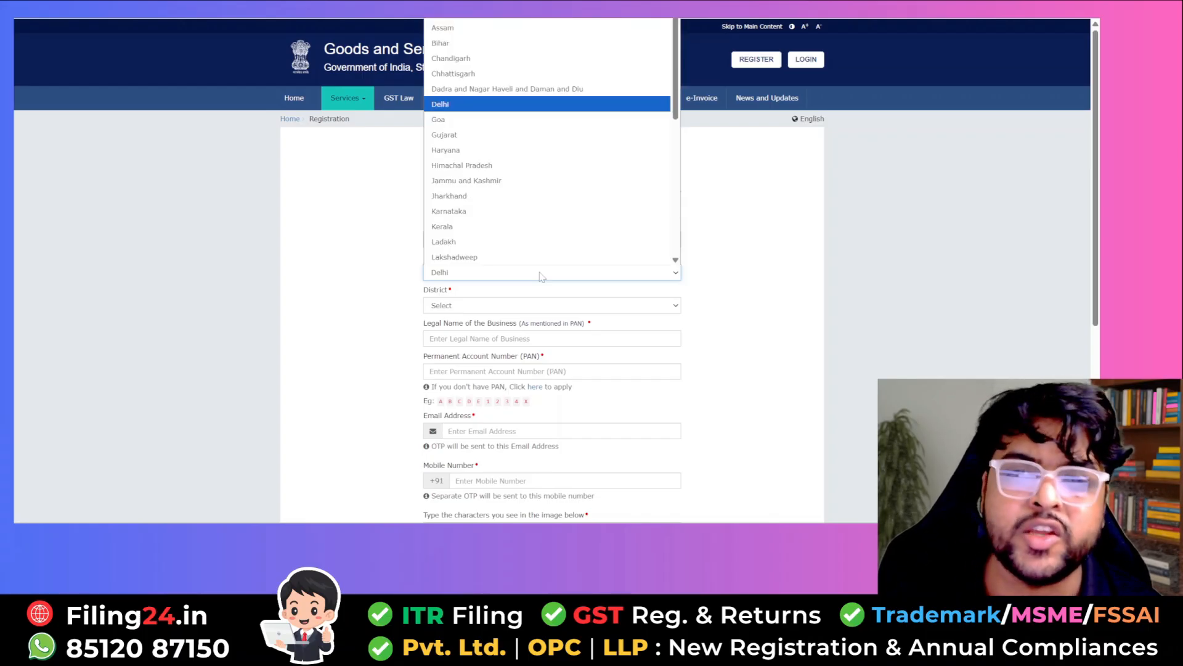
{"action": "scroll", "coordinate": [462, 136], "scroll_direction": "down", "scroll_amount": 1}
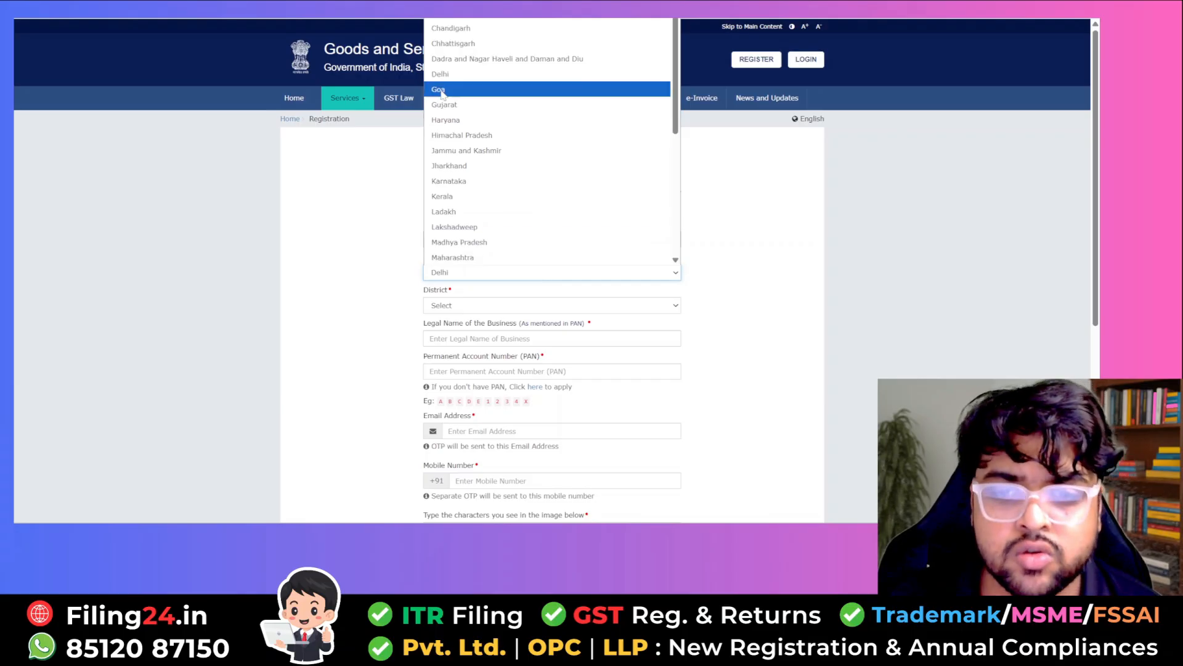
{"action": "left_click", "coordinate": [454, 73]}
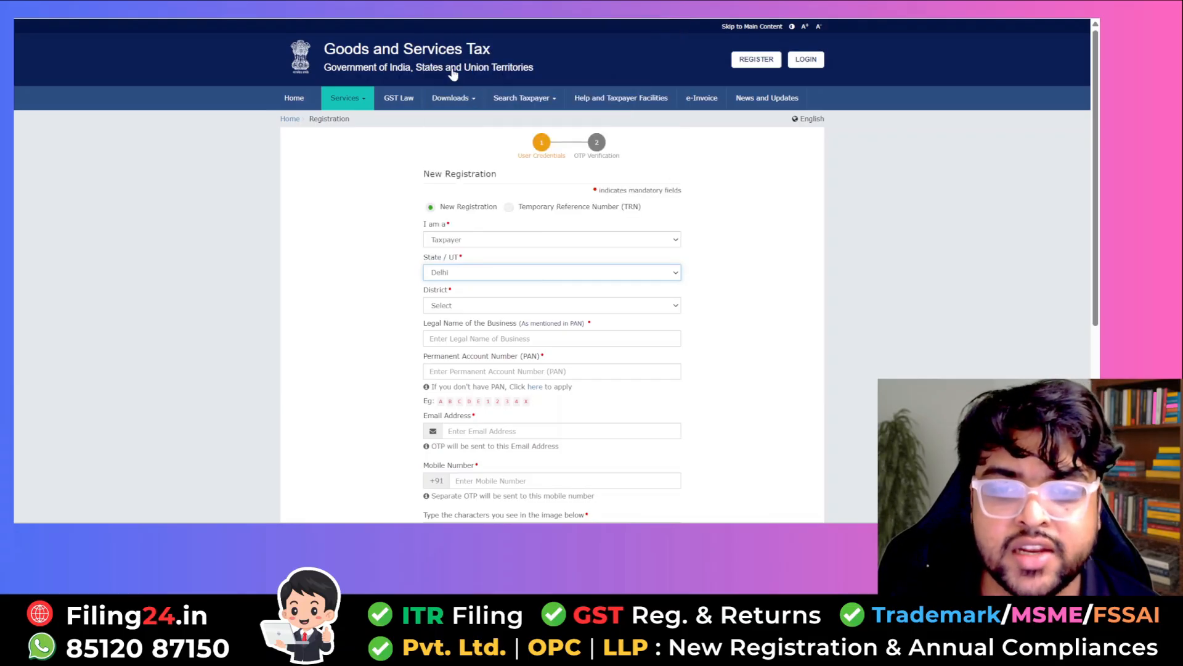
{"action": "left_click", "coordinate": [473, 306]}
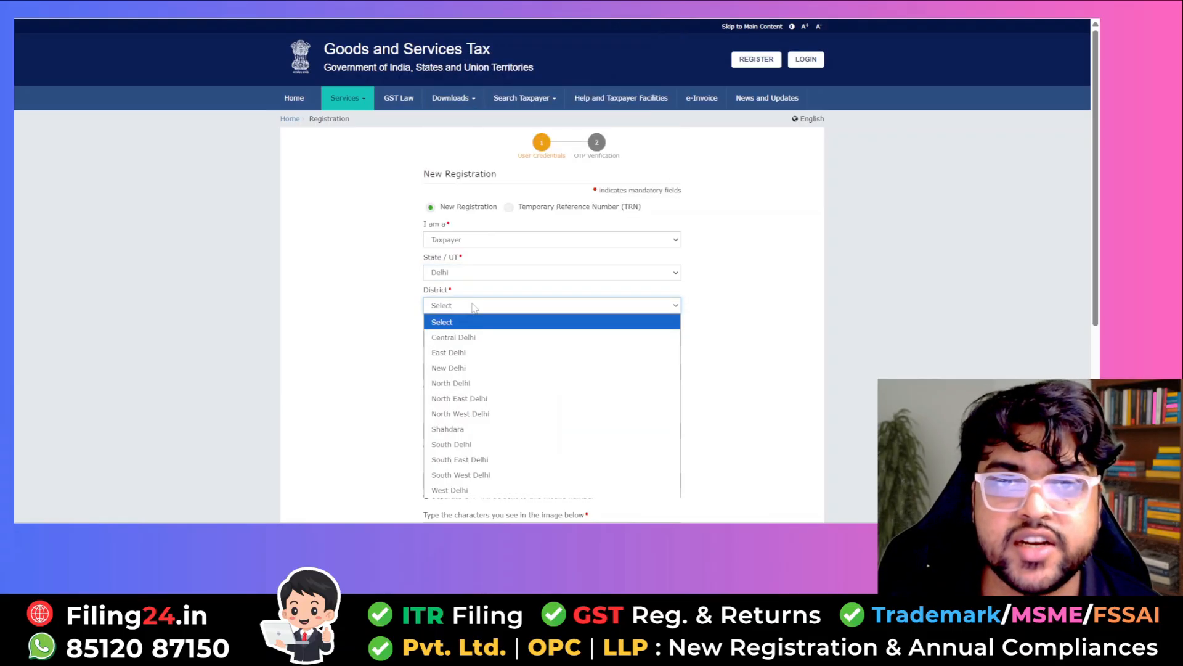
{"action": "left_click", "coordinate": [475, 384]}
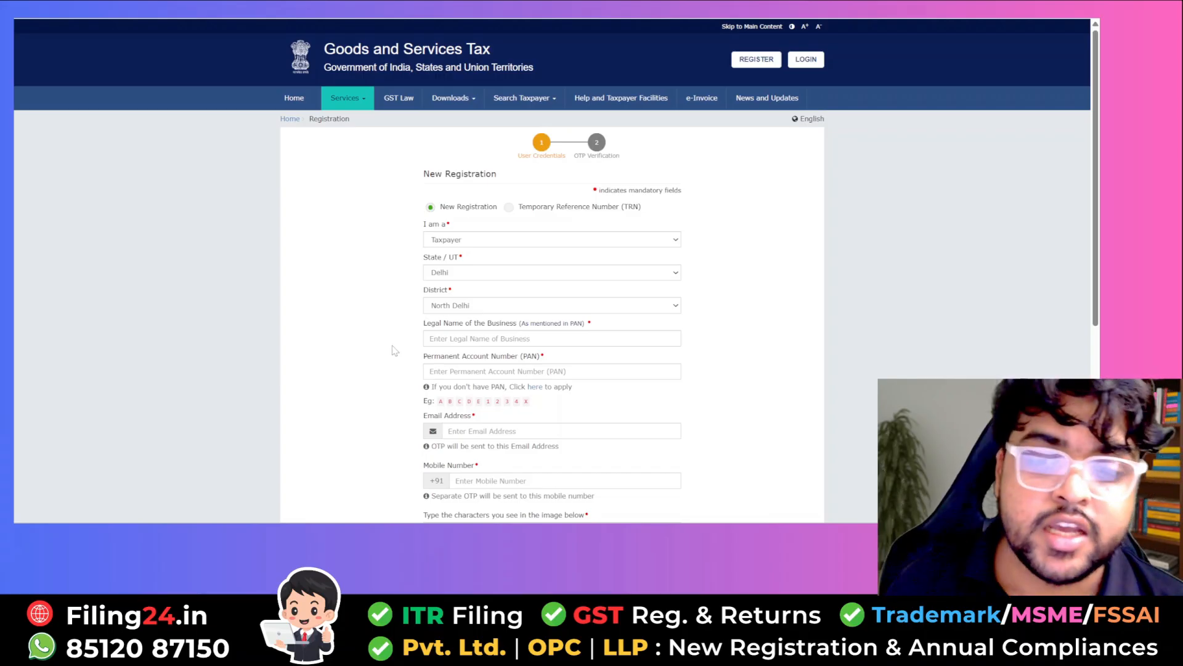
- Enter the legal name, PAN, e-mail, mobile number and captcha, then request the OTPs
{"action": "left_click", "coordinate": [482, 339]}
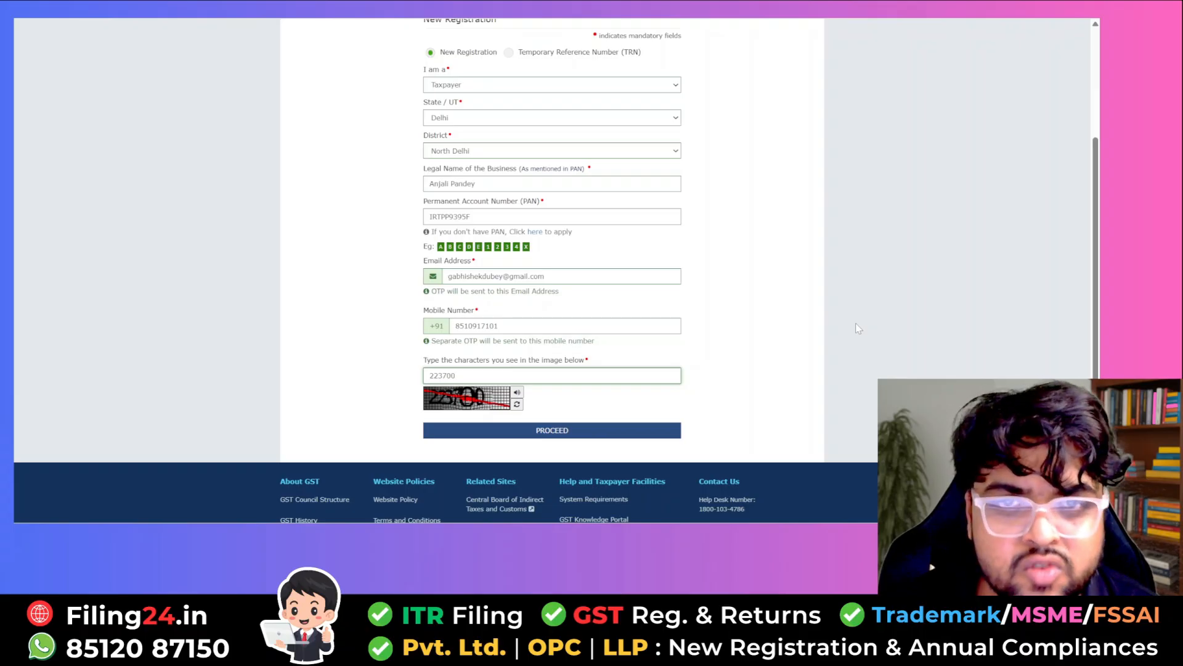
{"action": "left_click", "coordinate": [575, 432]}
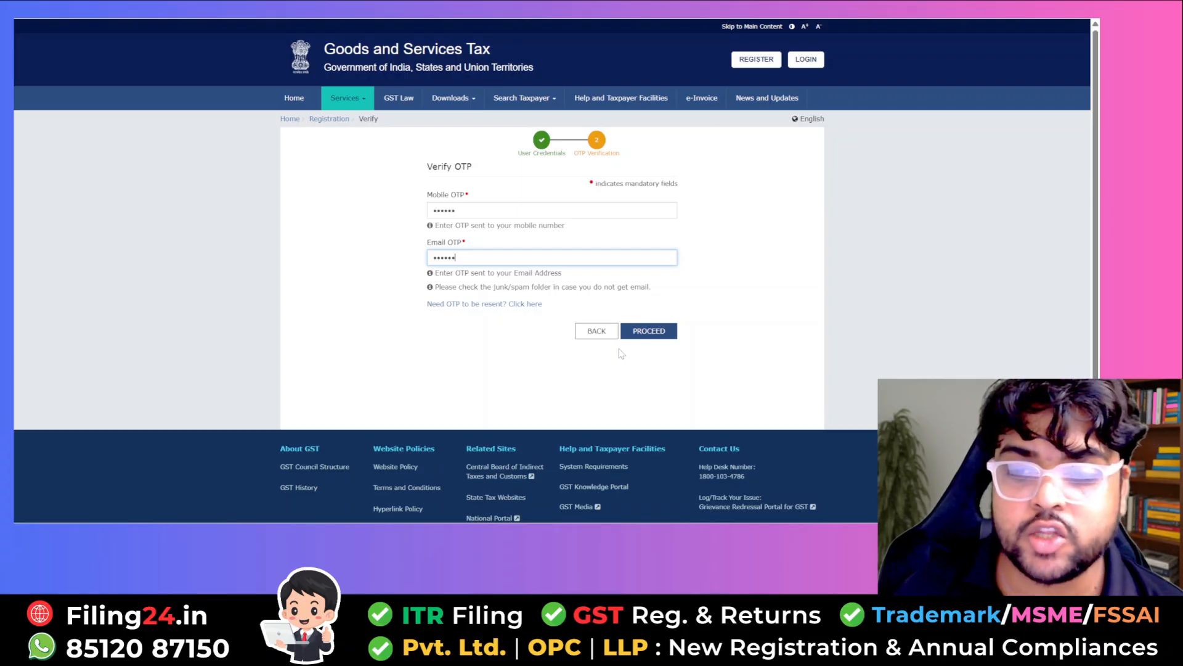
- Verify the OTPs to submit Part A and get the TRN, then return to registration
{"action": "left_click", "coordinate": [656, 333]}
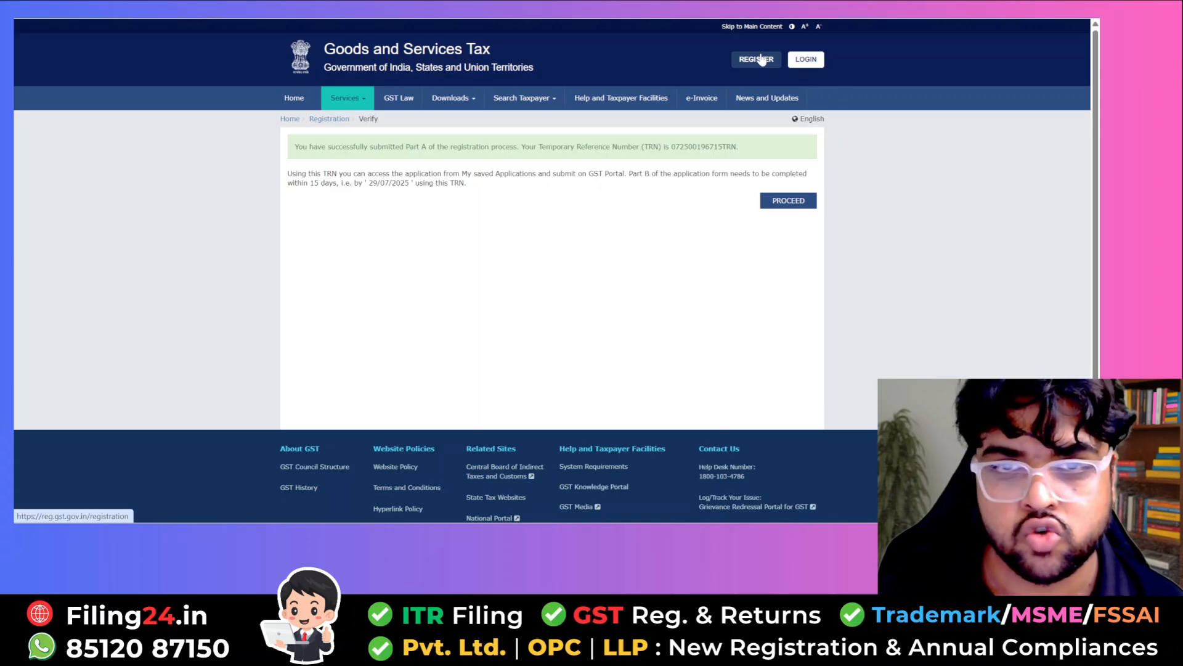
{"action": "left_click", "coordinate": [763, 60]}
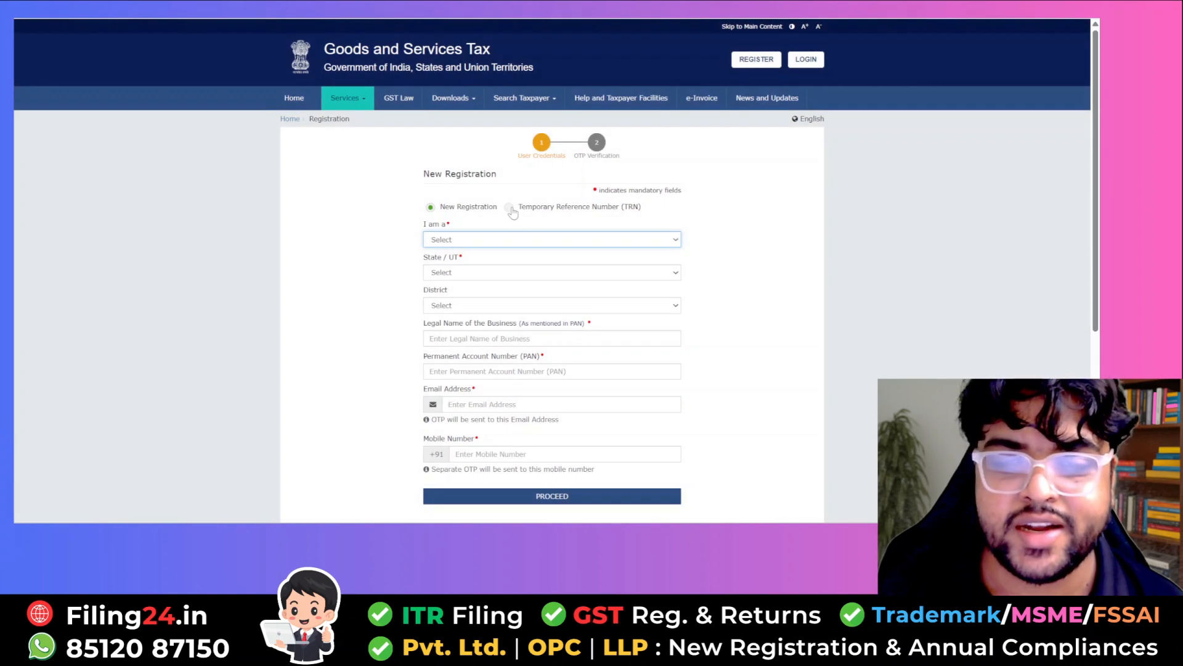
- Log in with the temporary reference number, captcha and OTP to reach the dashboard
{"action": "left_click", "coordinate": [511, 210]}
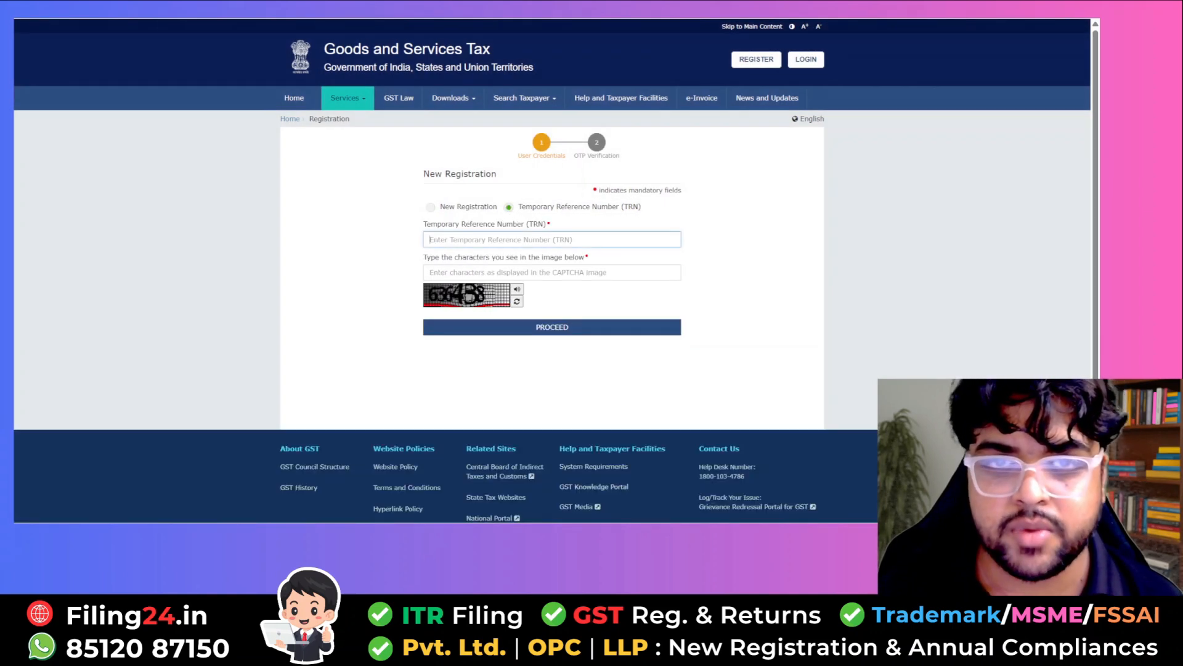
{"action": "key", "text": "ctrl+v"}
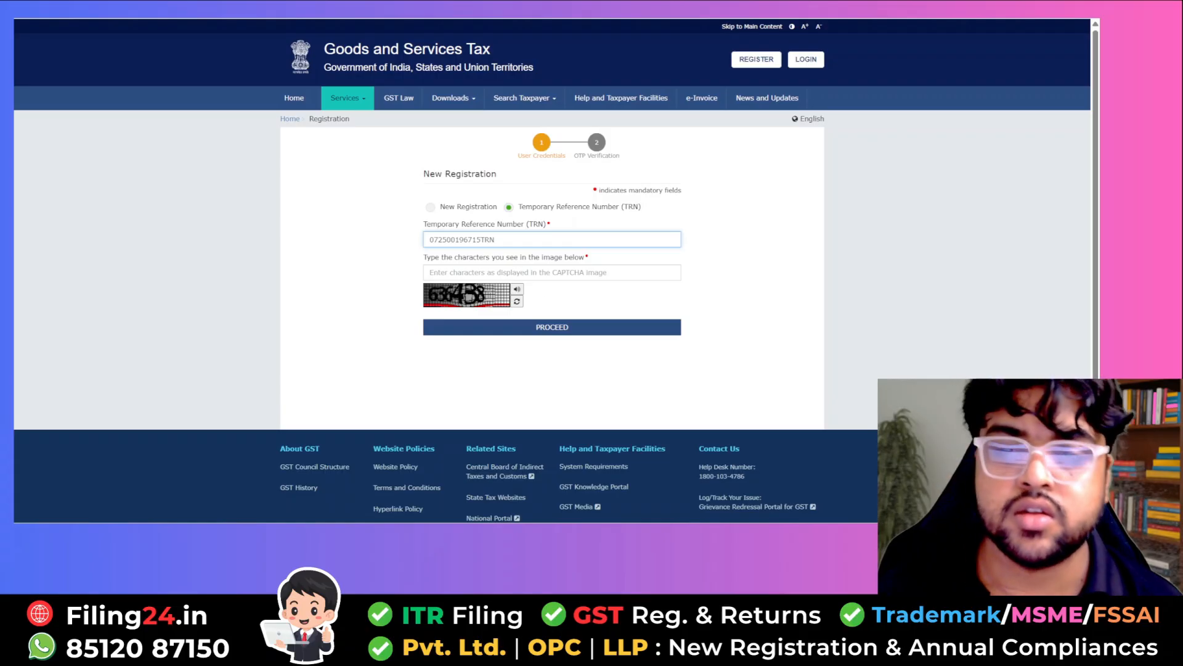
{"action": "key", "text": "Tab"}
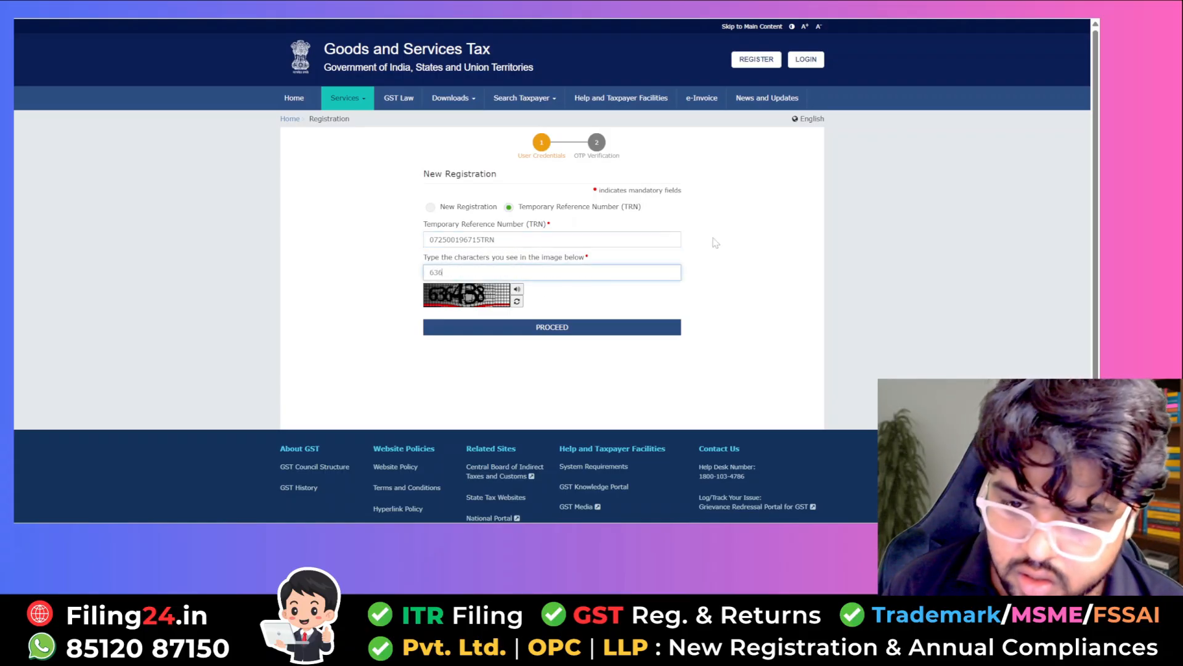
{"action": "key", "text": "Return"}
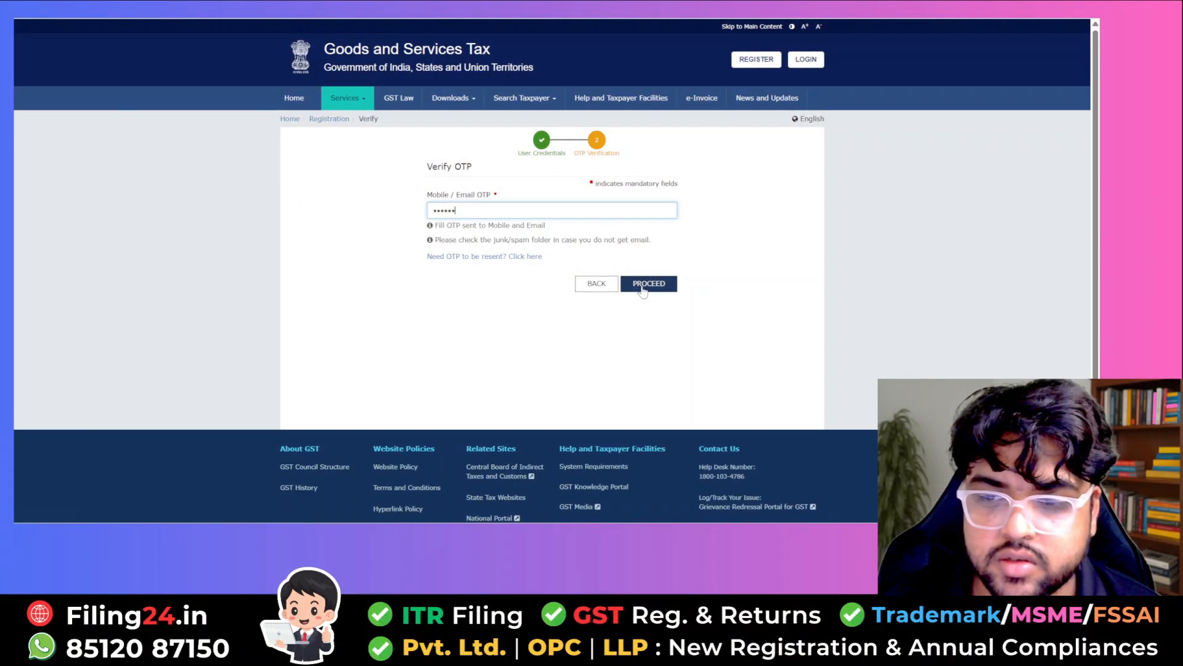
{"action": "left_click", "coordinate": [642, 288]}
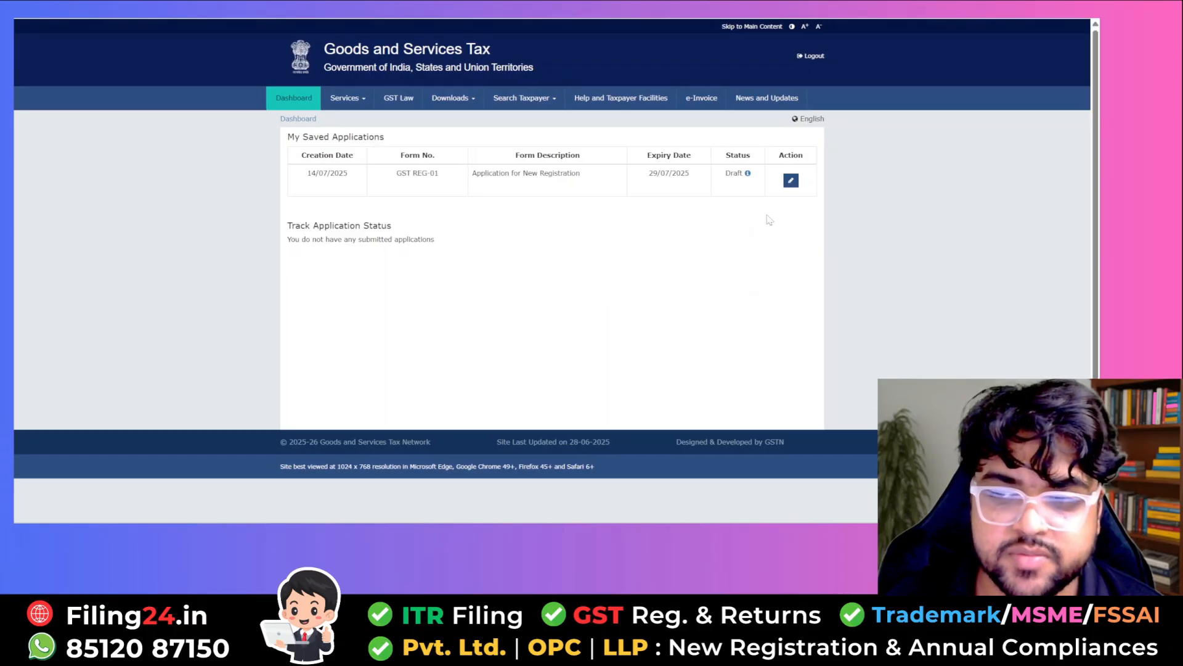
- Edit the saved draft GST REG-01 application from My Saved Applications
{"action": "left_click", "coordinate": [795, 180]}
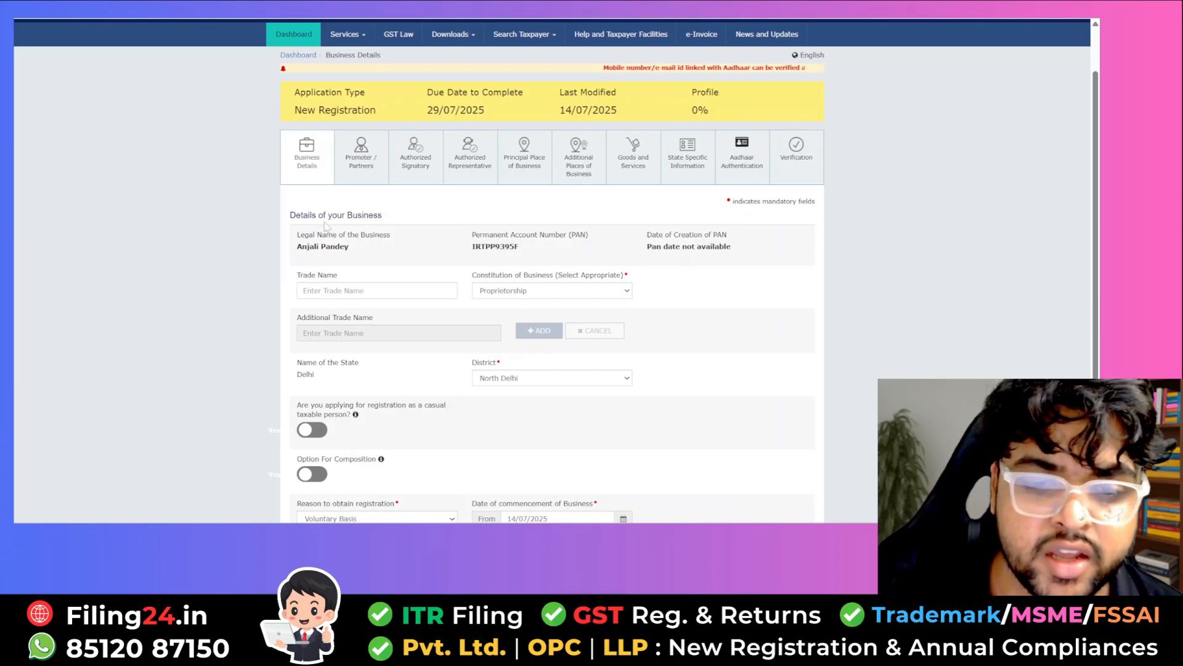
- Enter trade name 'Madhav Enterprises' and keep Proprietorship as the constitution of business
{"action": "scroll", "coordinate": [328, 228], "scroll_direction": "down", "scroll_amount": 1}
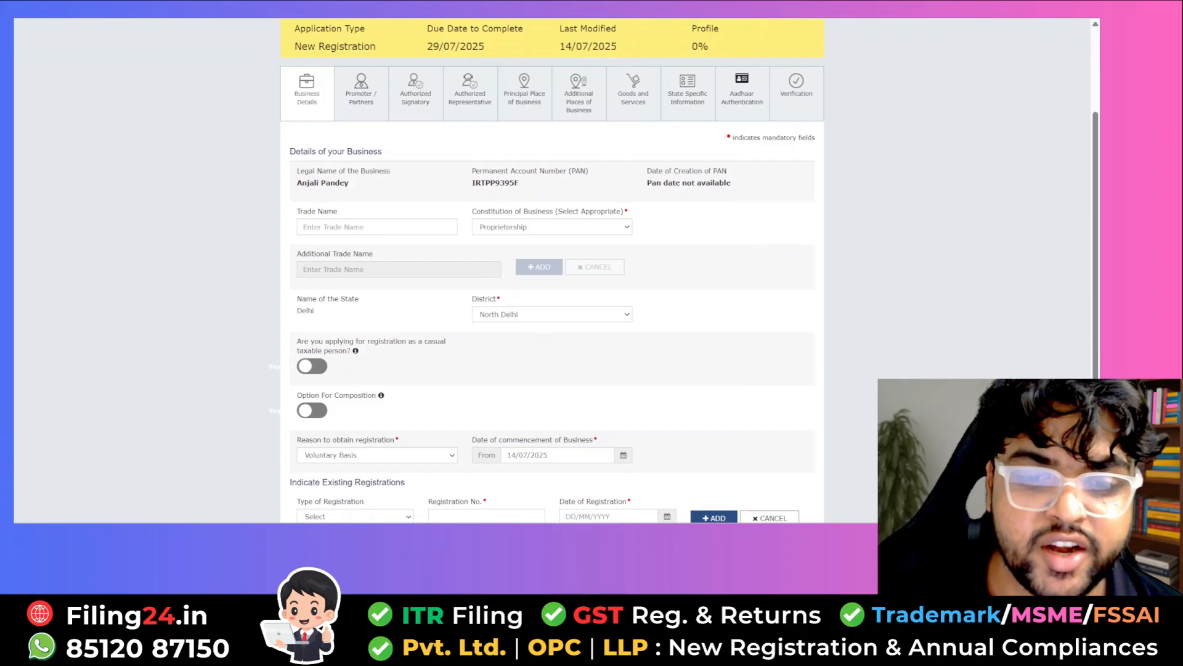
{"action": "left_click", "coordinate": [303, 227]}
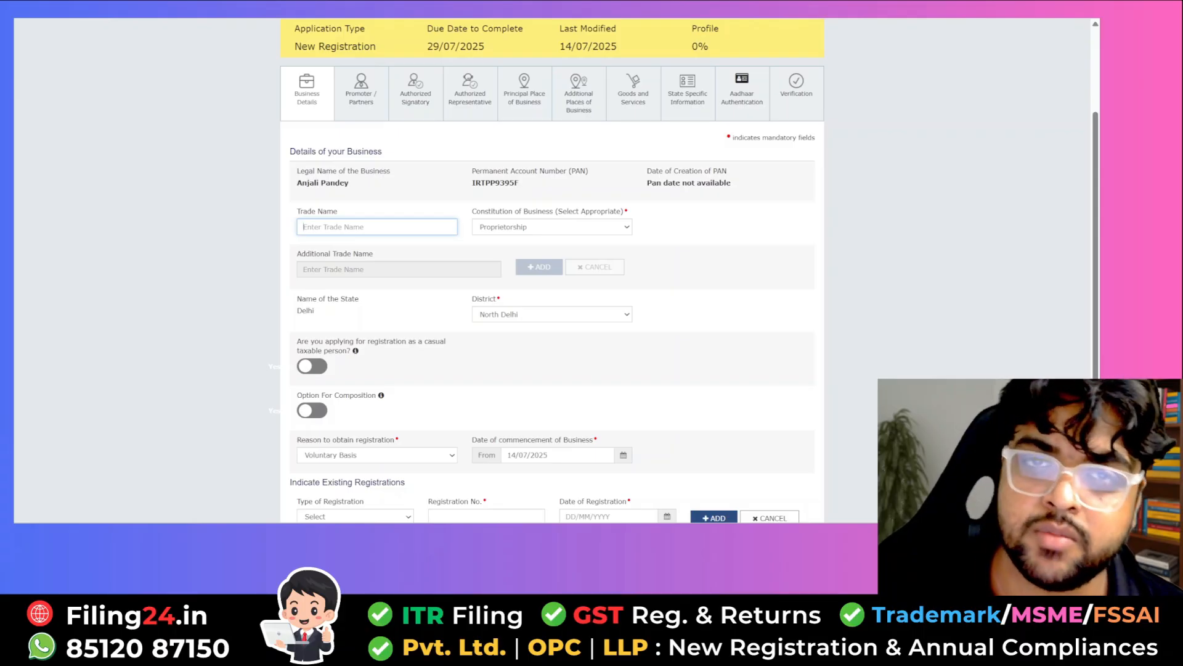
{"action": "type", "text": "Madhav Enterprises"}
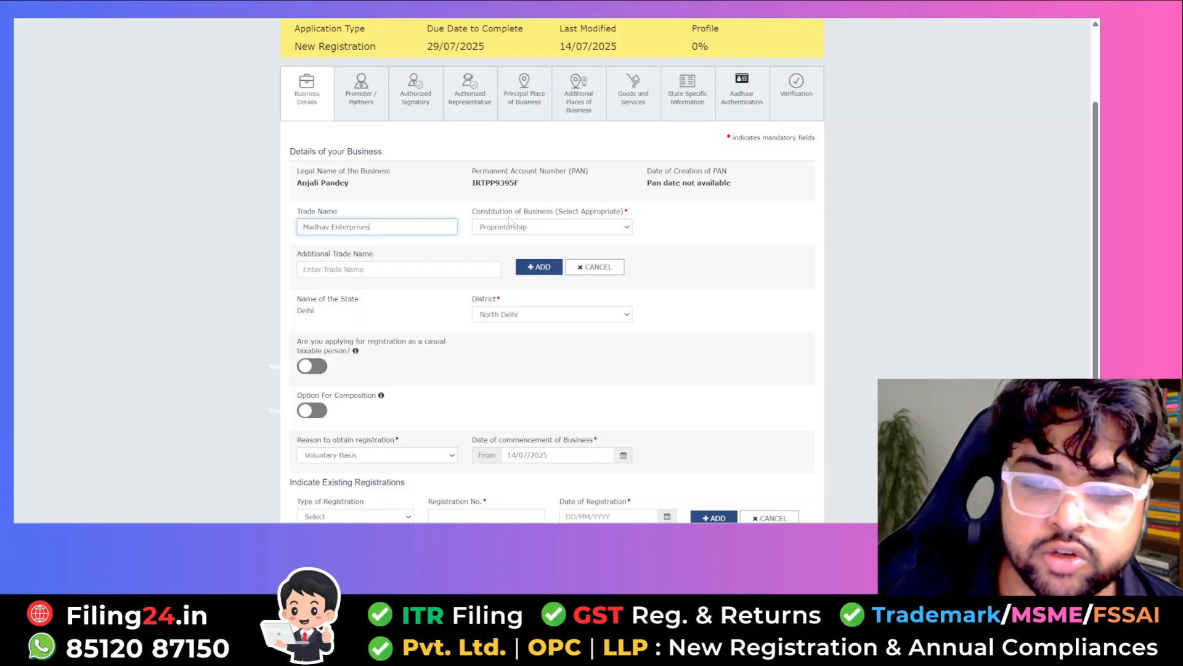
{"action": "left_click", "coordinate": [572, 229]}
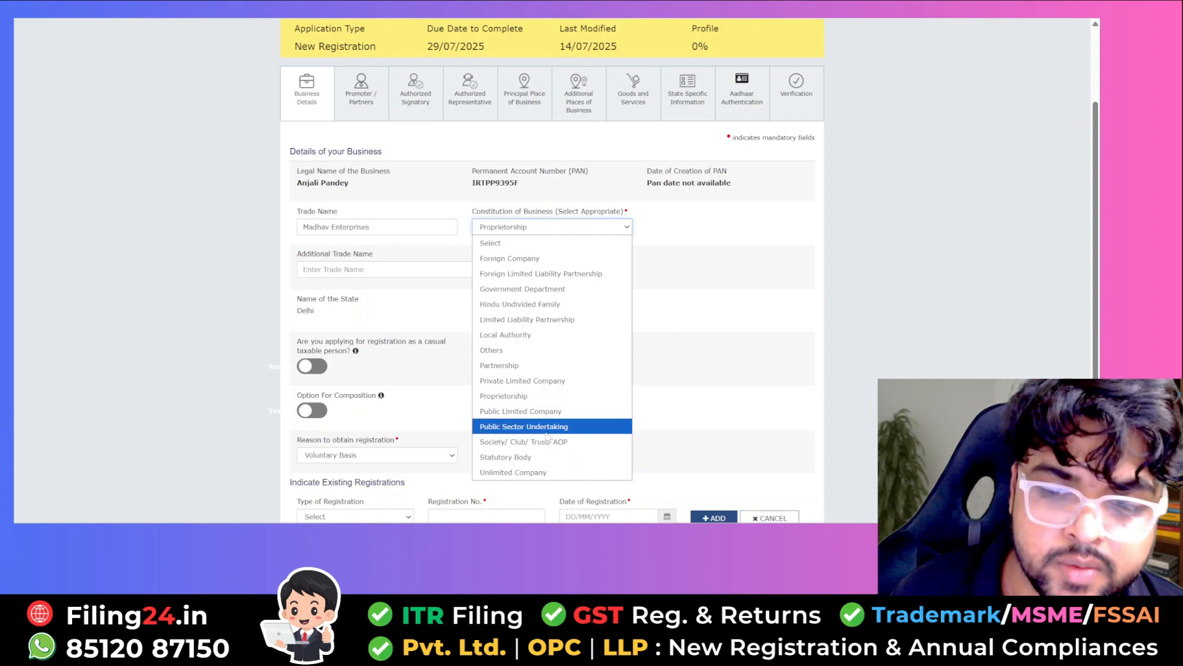
{"action": "left_click", "coordinate": [515, 398]}
- Keep Voluntary Basis as the registration reason and set commencement date to 14/07/2025
{"action": "scroll", "coordinate": [333, 242], "scroll_direction": "down", "scroll_amount": 4}
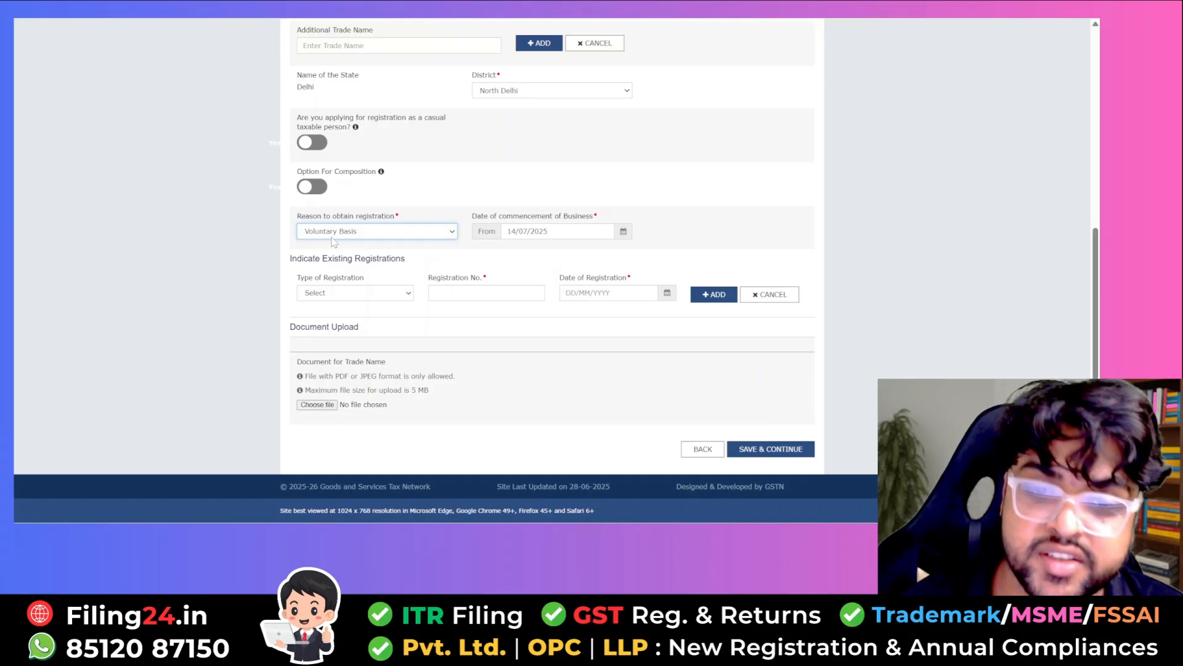
{"action": "left_click", "coordinate": [334, 232]}
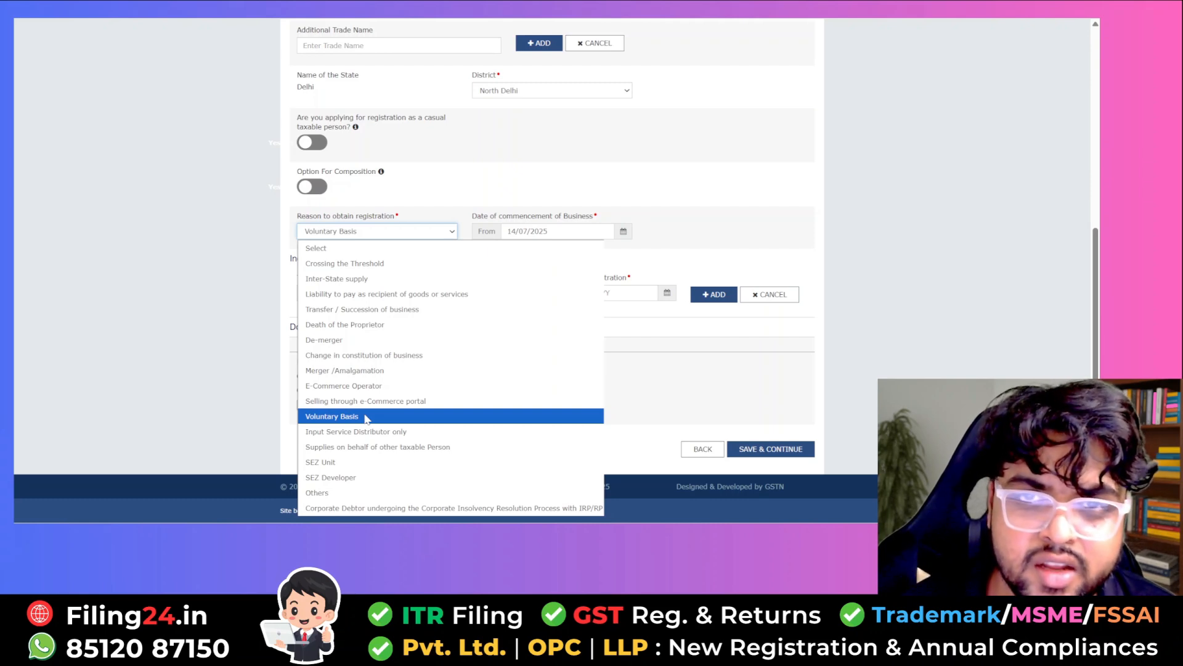
{"action": "left_click", "coordinate": [363, 417]}
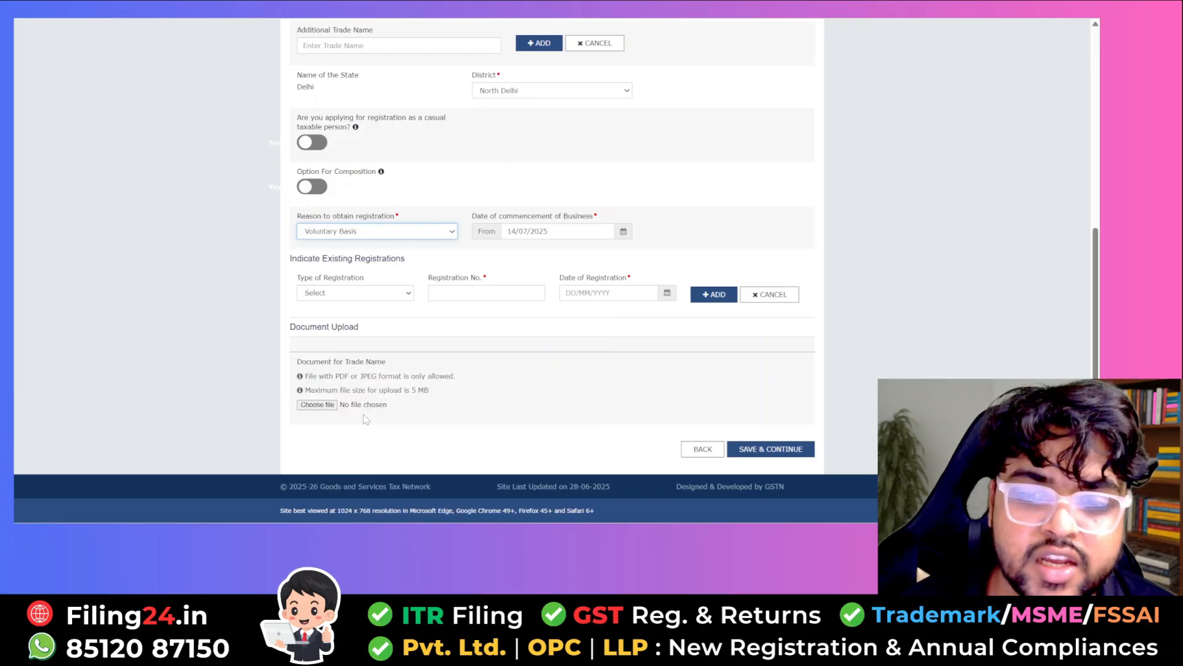
{"action": "left_click", "coordinate": [627, 232]}
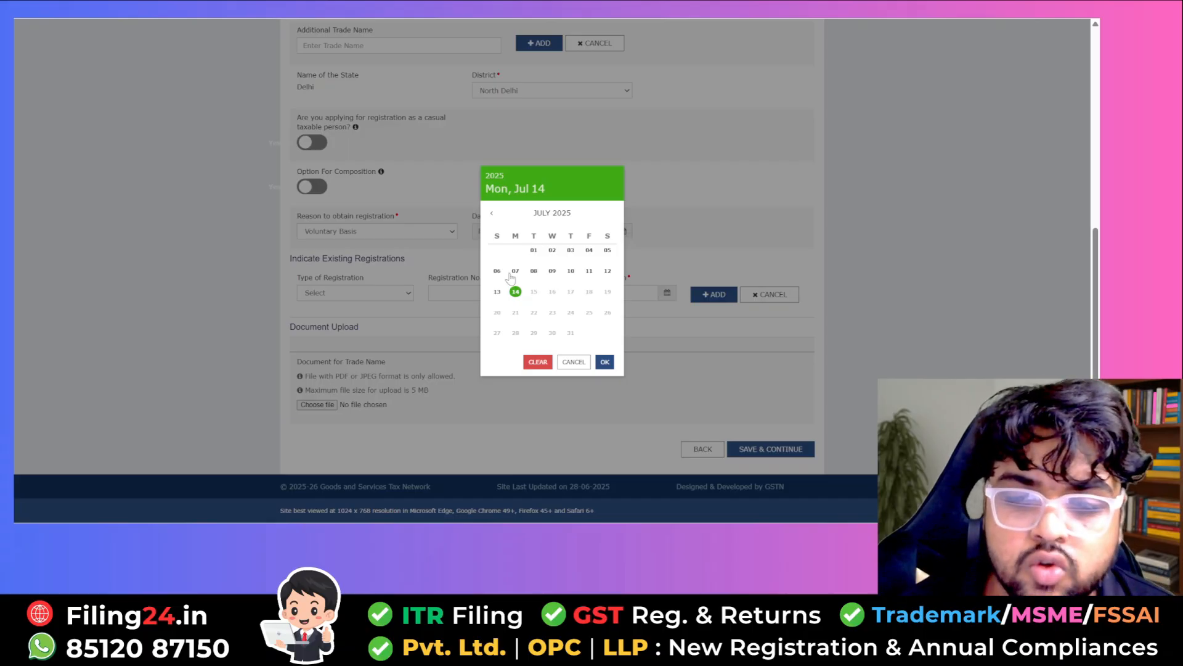
{"action": "left_click", "coordinate": [516, 292]}
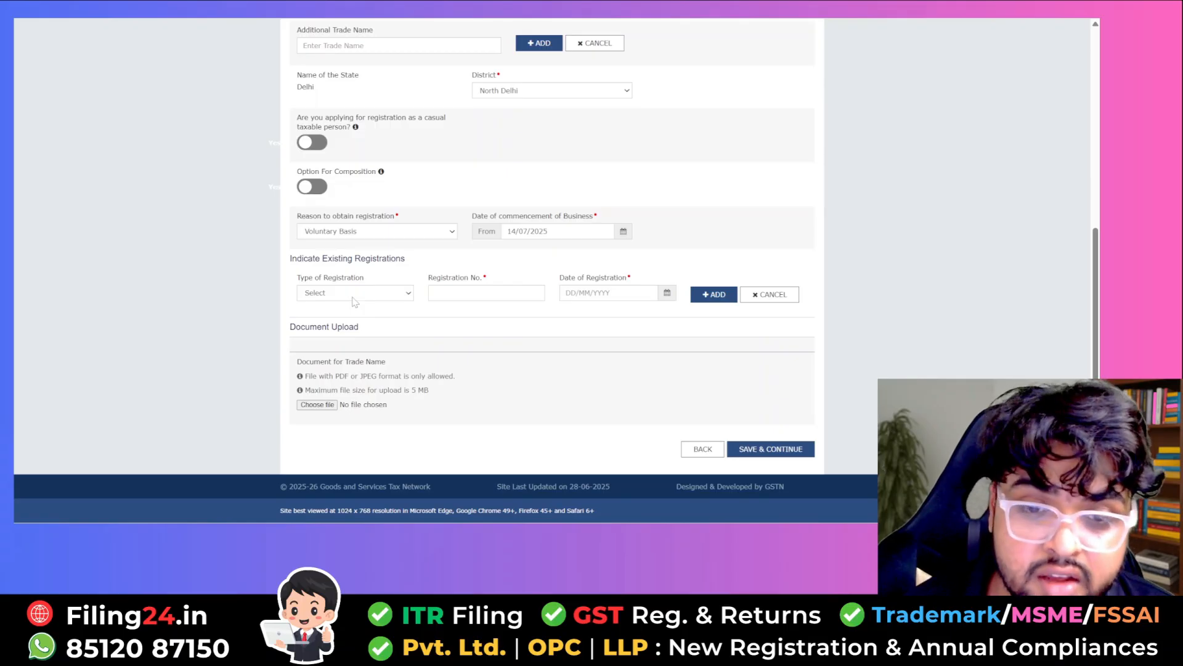
- Leave the existing registration type unset and save Business Details to reach Promoter/Partners
{"action": "left_click", "coordinate": [355, 302]}
{"action": "left_click", "coordinate": [327, 295]}
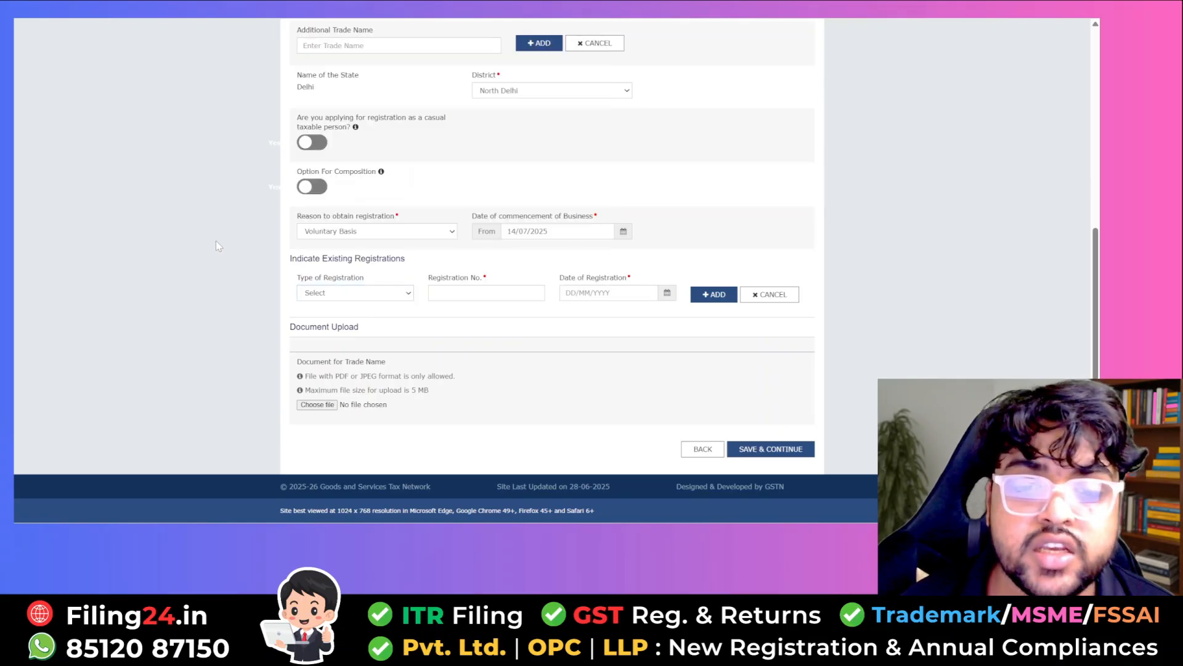
{"action": "left_click", "coordinate": [327, 295]}
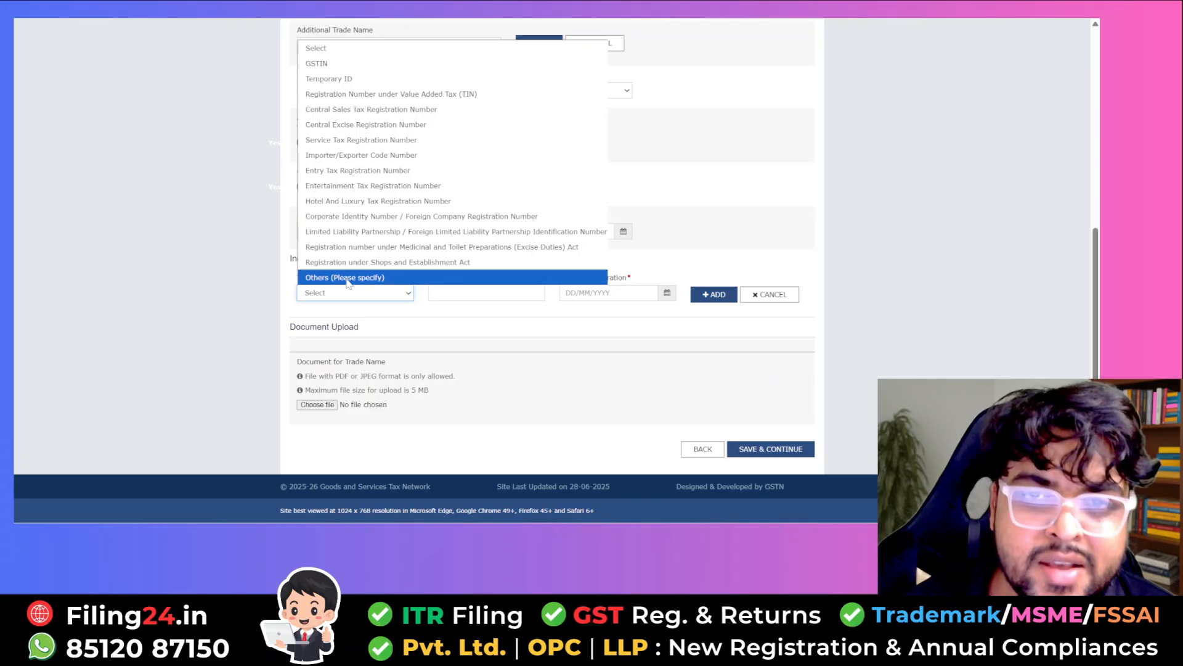
{"action": "left_click", "coordinate": [469, 294]}
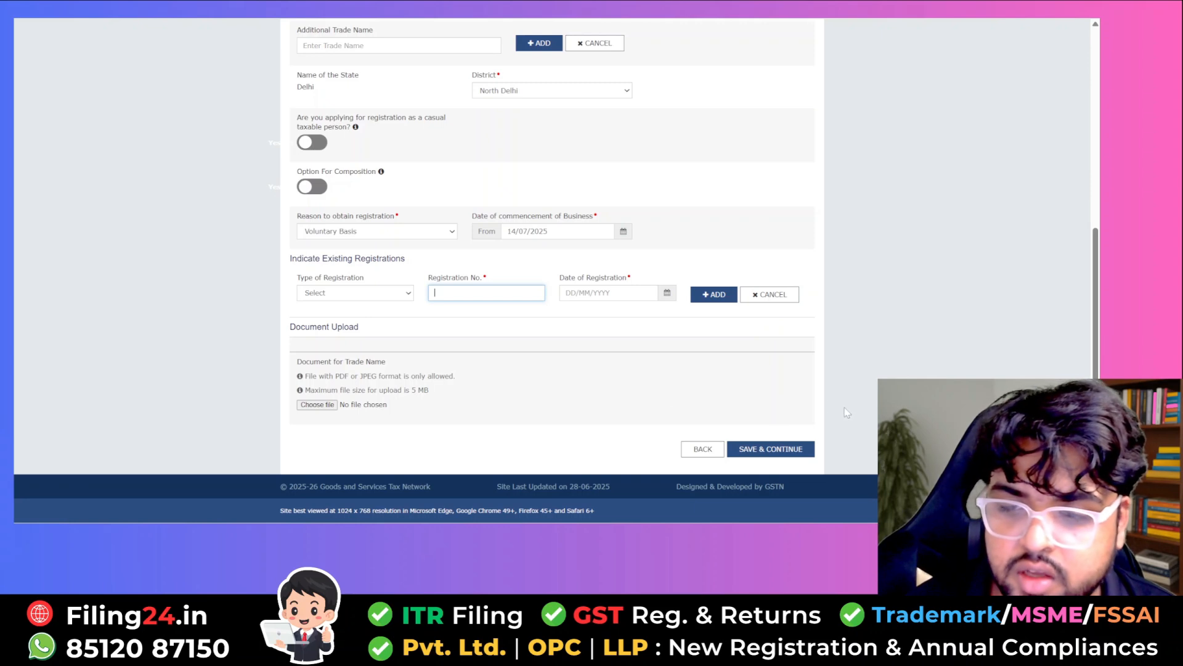
{"action": "scroll", "coordinate": [793, 333], "scroll_direction": "up", "scroll_amount": 5}
{"action": "scroll", "coordinate": [781, 338], "scroll_direction": "down", "scroll_amount": 5}
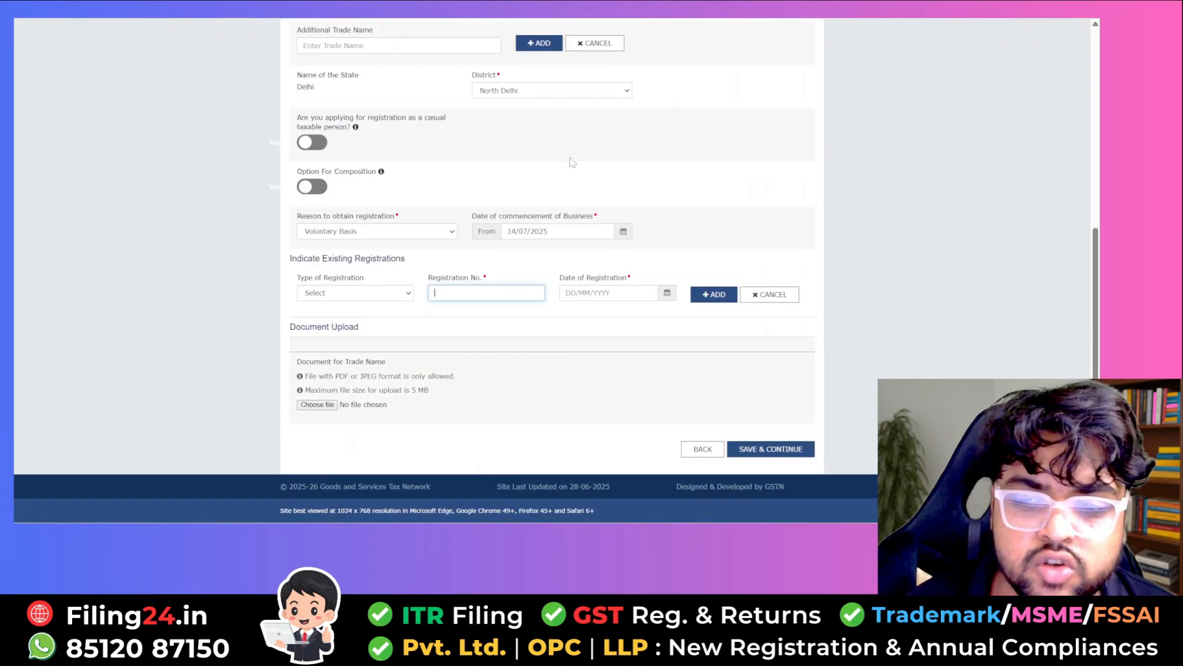
{"action": "scroll", "coordinate": [555, 185], "scroll_direction": "up", "scroll_amount": 2}
{"action": "scroll", "coordinate": [814, 277], "scroll_direction": "down", "scroll_amount": 2}
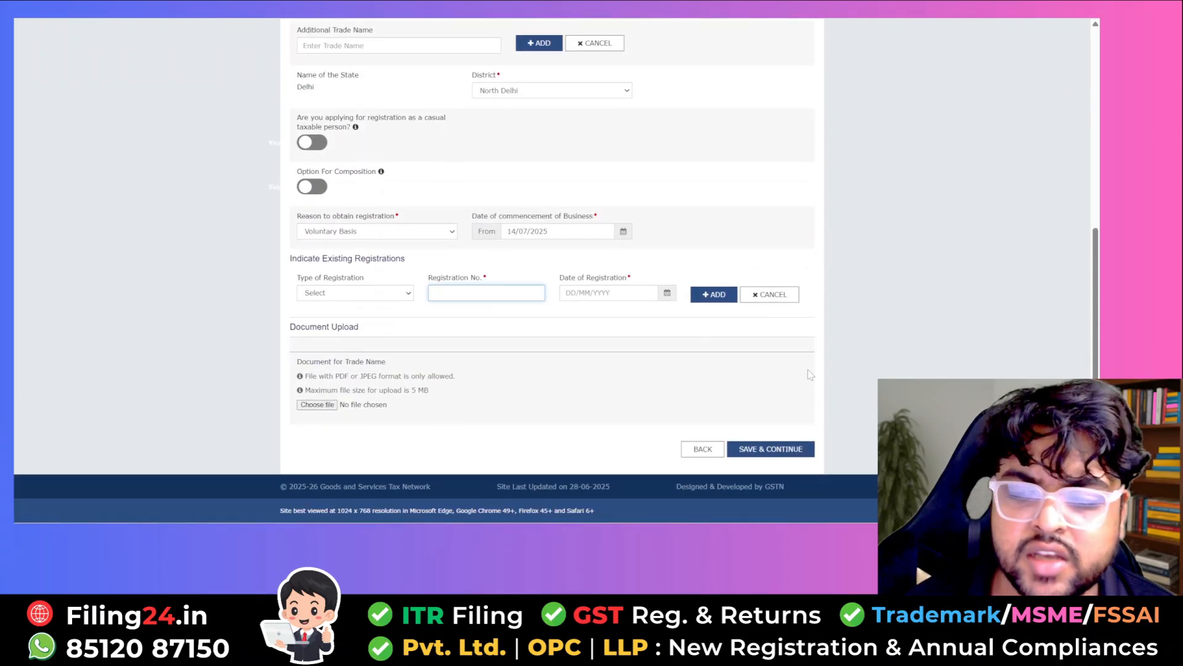
{"action": "left_click", "coordinate": [771, 449]}
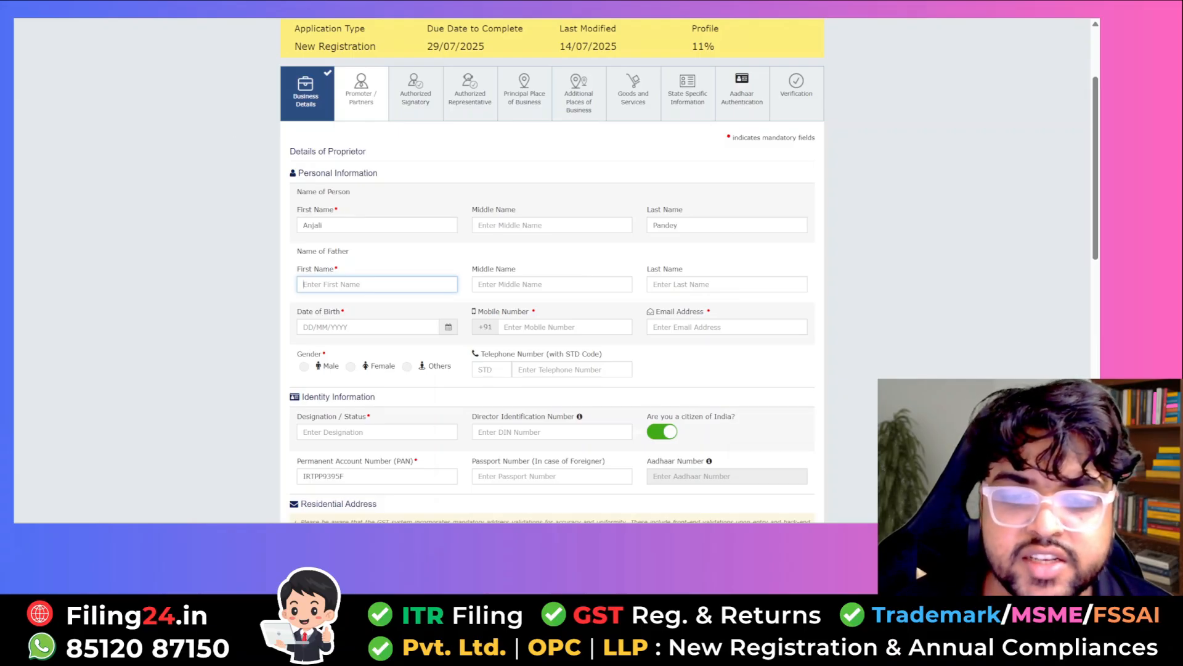
- Fill in the proprietor's date of birth and designation 'Propiietor'
{"action": "scroll", "coordinate": [423, 151], "scroll_direction": "down", "scroll_amount": 1}
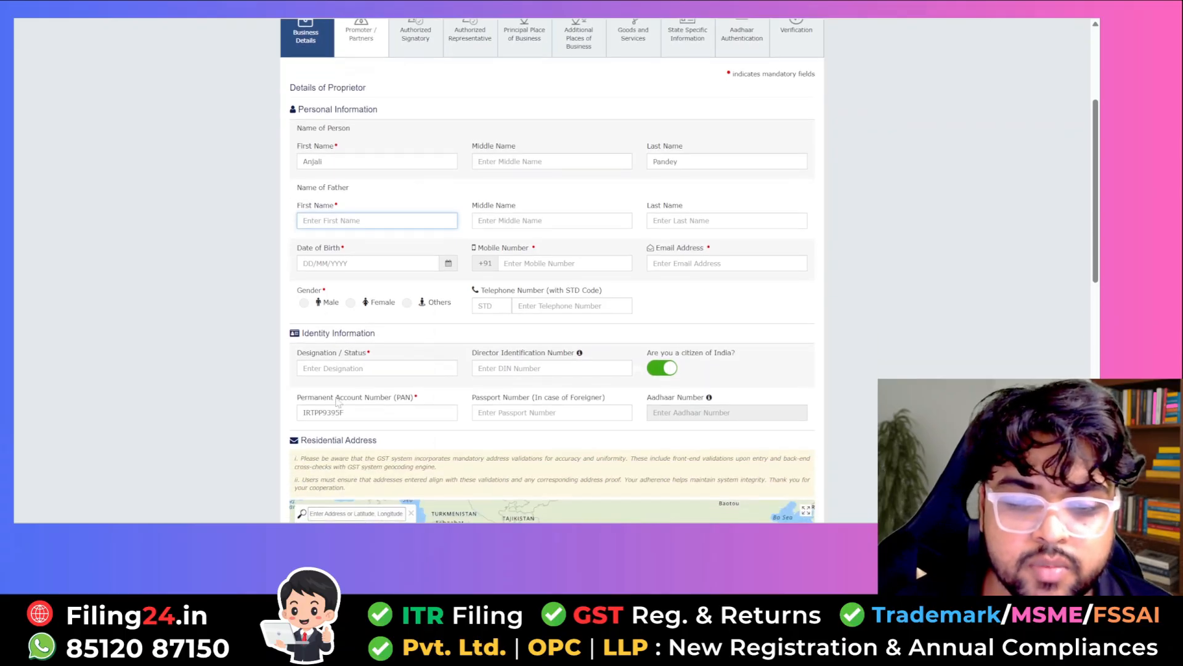
{"action": "scroll", "coordinate": [362, 213], "scroll_direction": "up", "scroll_amount": 1}
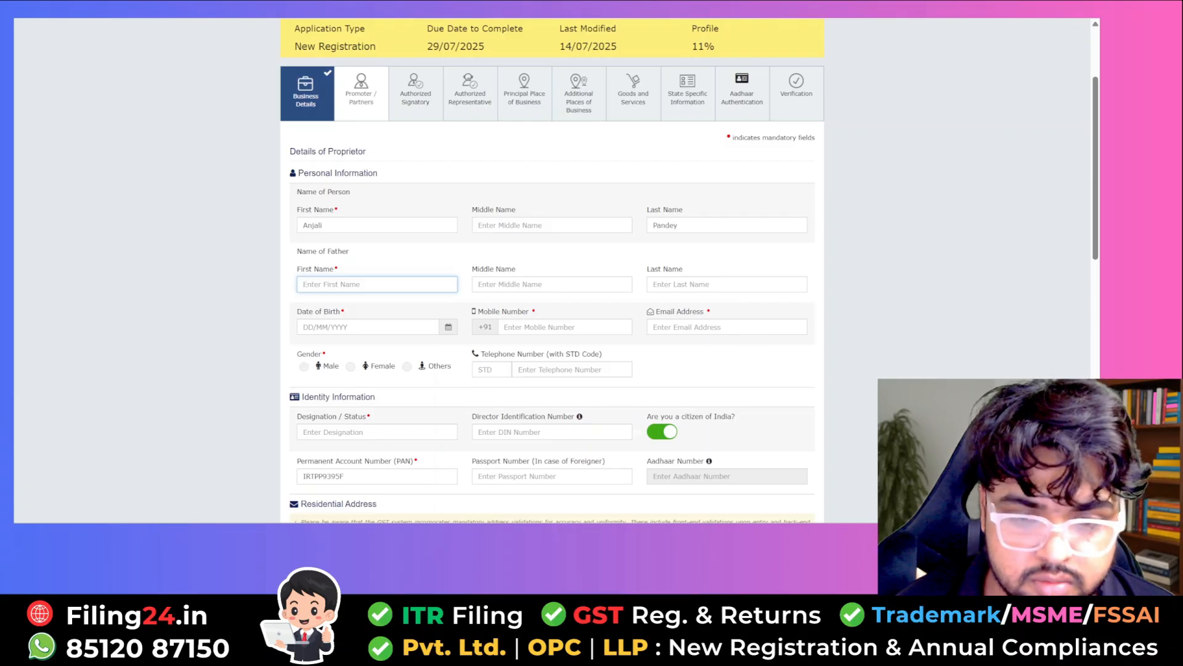
{"action": "left_click", "coordinate": [368, 327]}
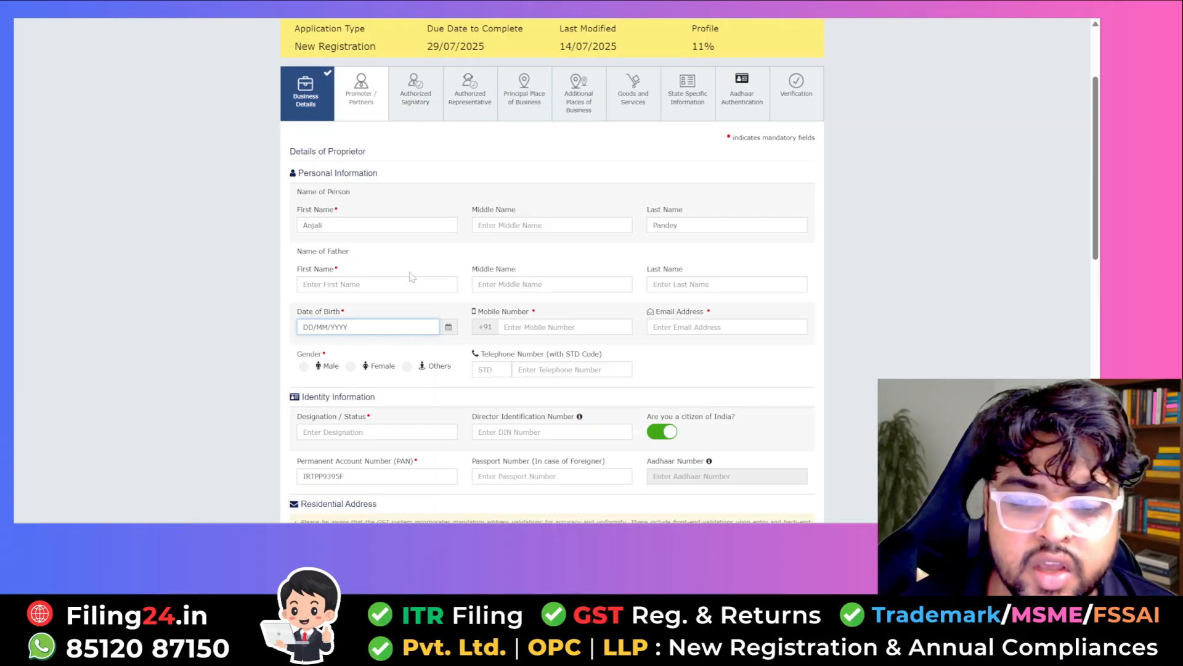
{"action": "scroll", "coordinate": [402, 380], "scroll_direction": "down", "scroll_amount": 2}
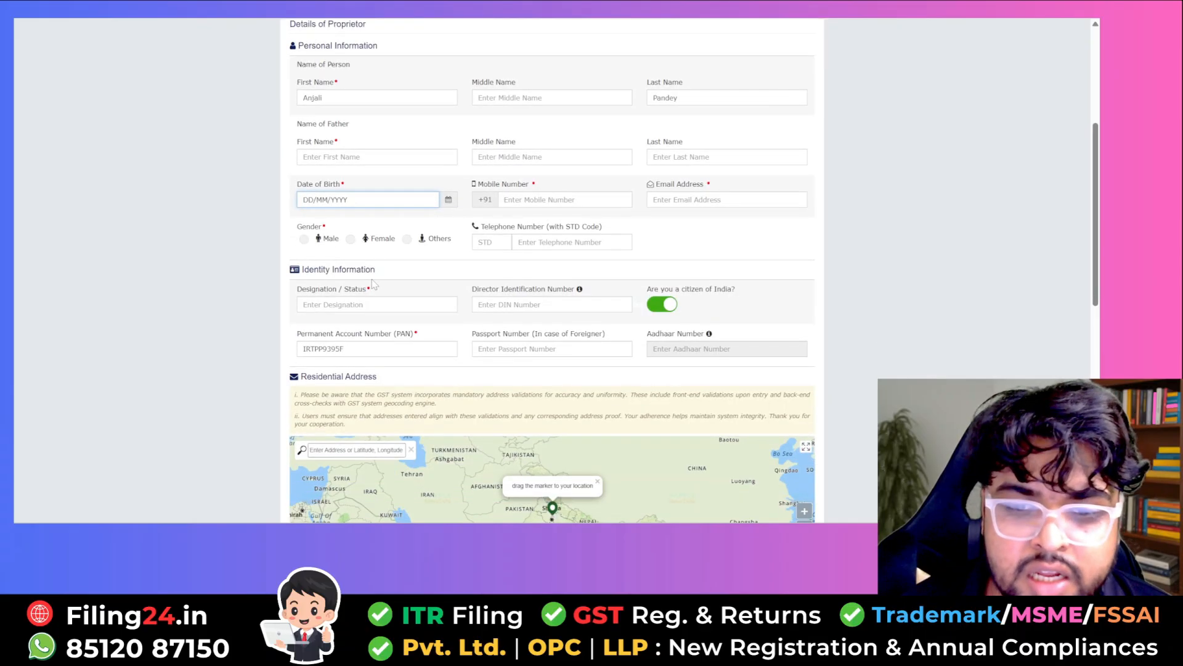
{"action": "left_click", "coordinate": [372, 304]}
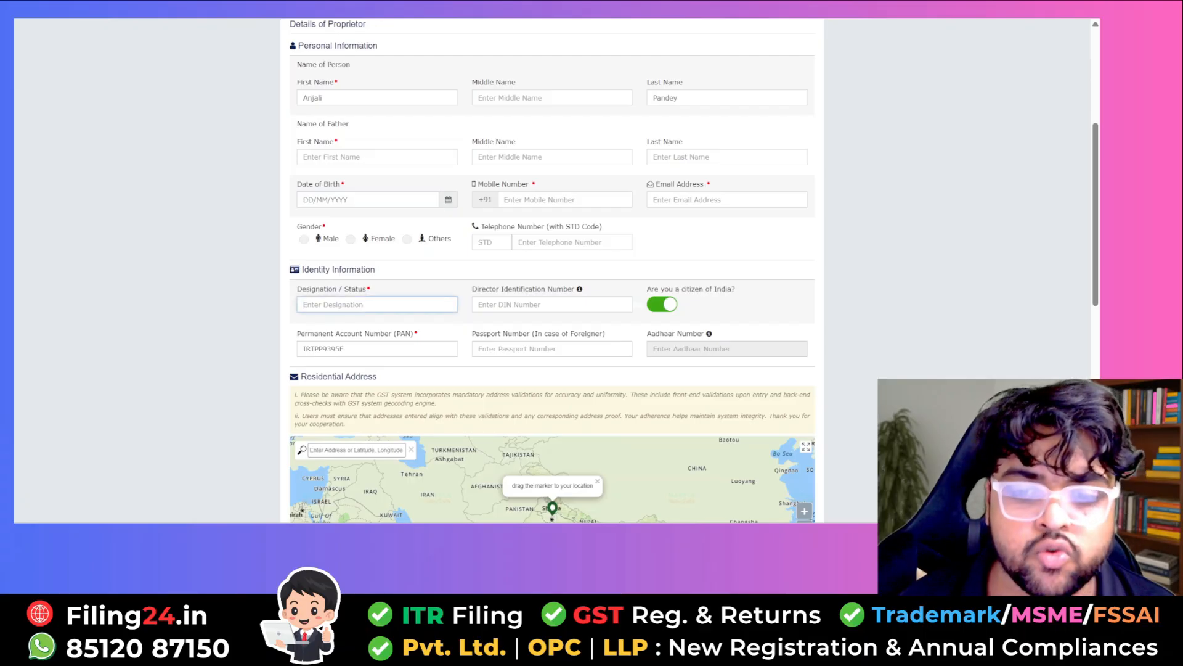
{"action": "type", "text": "P"}
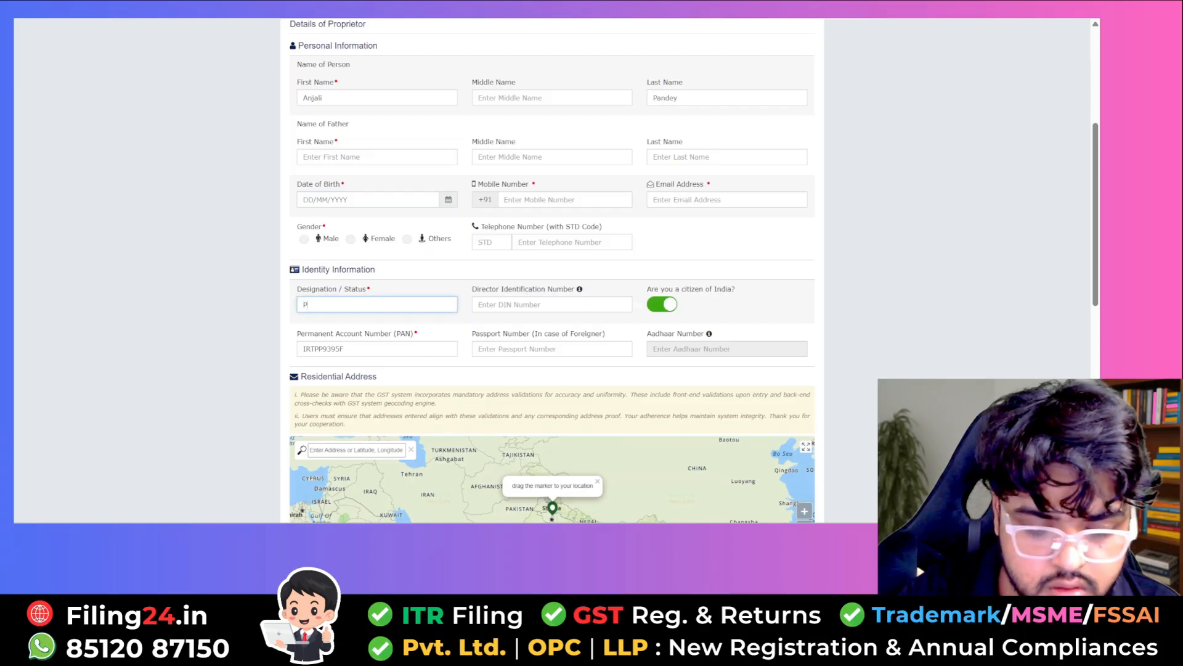
{"action": "type", "text": "ropiietor"}
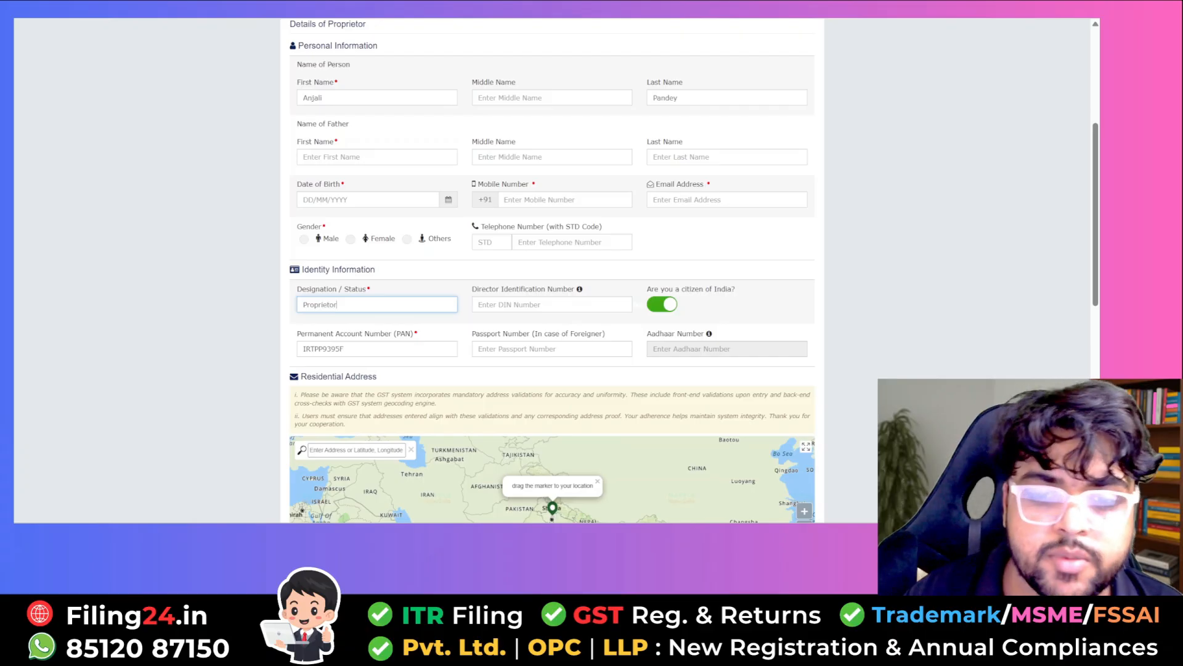
- Mark the proprietor as authorized signatory too and save, accepting the locality-mismatch warning
{"action": "scroll", "coordinate": [937, 295], "scroll_direction": "down", "scroll_amount": 4}
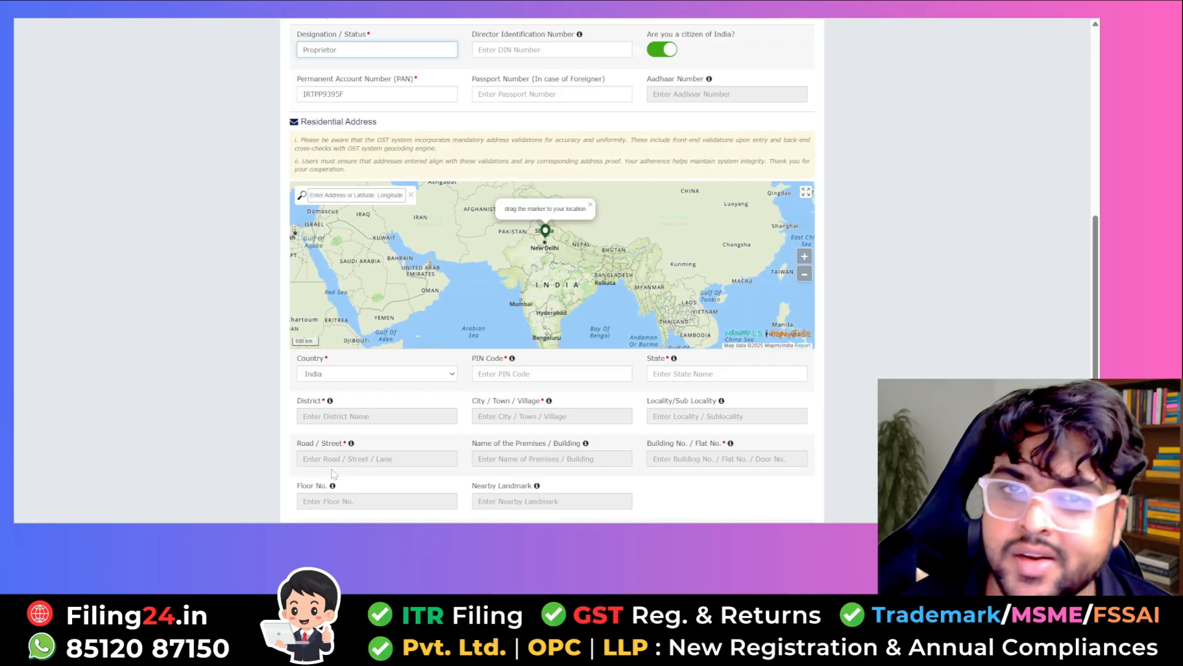
{"action": "scroll", "coordinate": [332, 473], "scroll_direction": "down", "scroll_amount": 2}
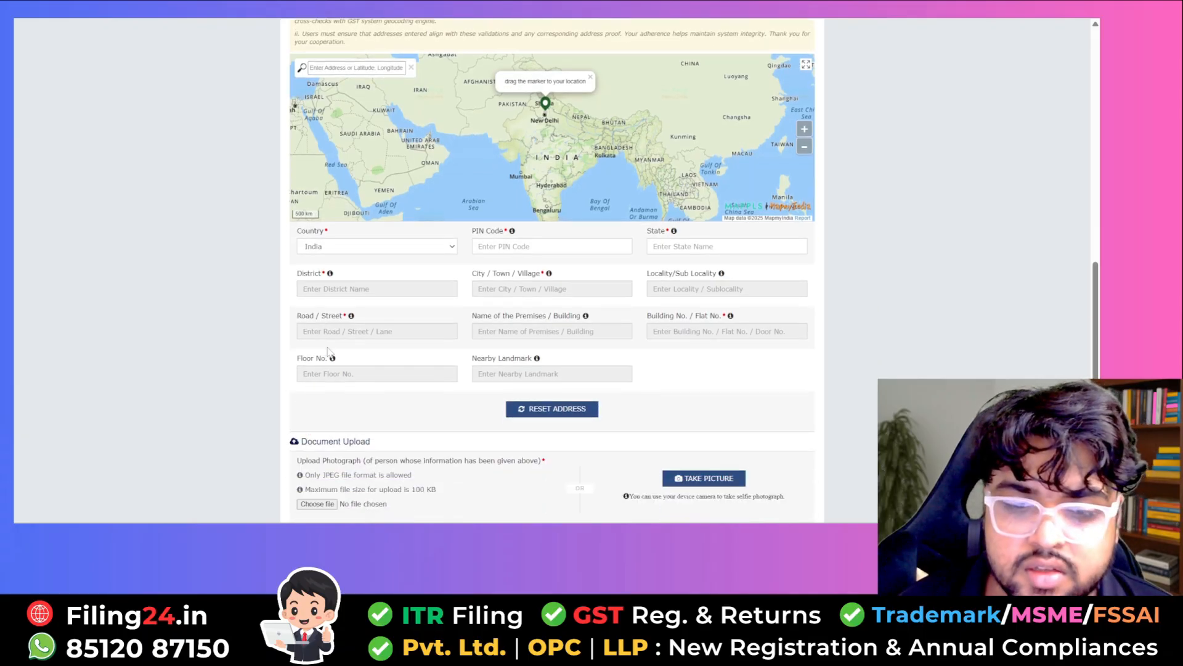
{"action": "scroll", "coordinate": [328, 353], "scroll_direction": "down", "scroll_amount": 2}
{"action": "scroll", "coordinate": [324, 360], "scroll_direction": "up", "scroll_amount": 5}
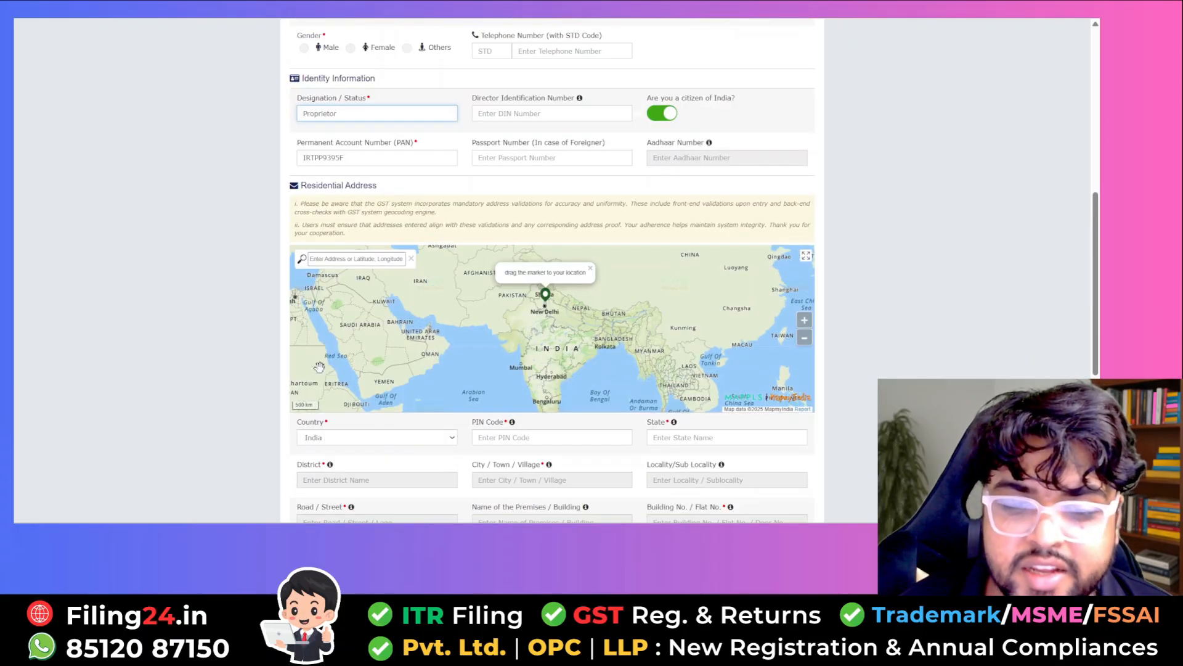
{"action": "scroll", "coordinate": [252, 404], "scroll_direction": "down", "scroll_amount": 6}
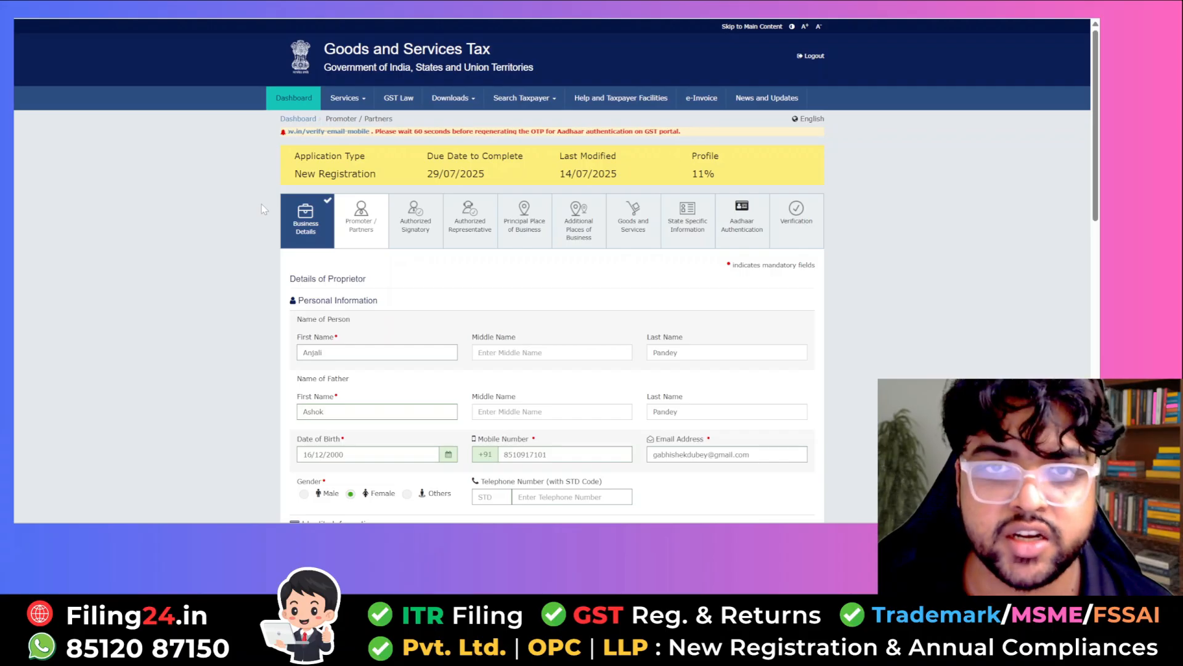
{"action": "scroll", "coordinate": [261, 205], "scroll_direction": "down", "scroll_amount": 7}
{"action": "scroll", "coordinate": [266, 207], "scroll_direction": "down", "scroll_amount": 6}
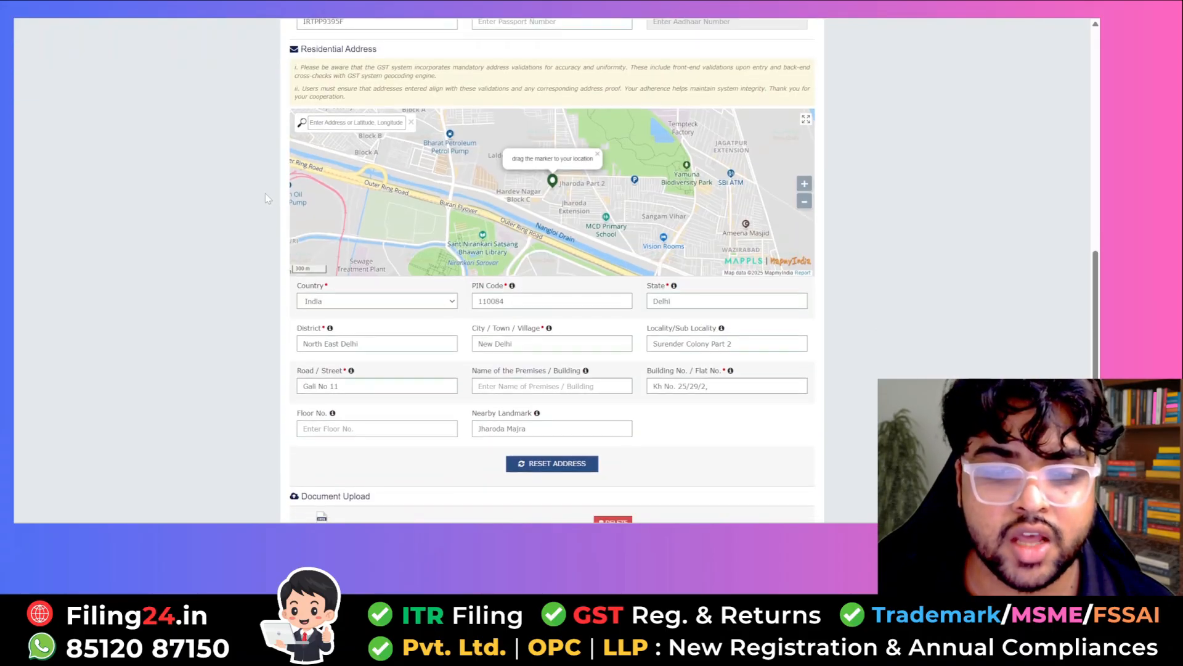
{"action": "left_click", "coordinate": [309, 411]}
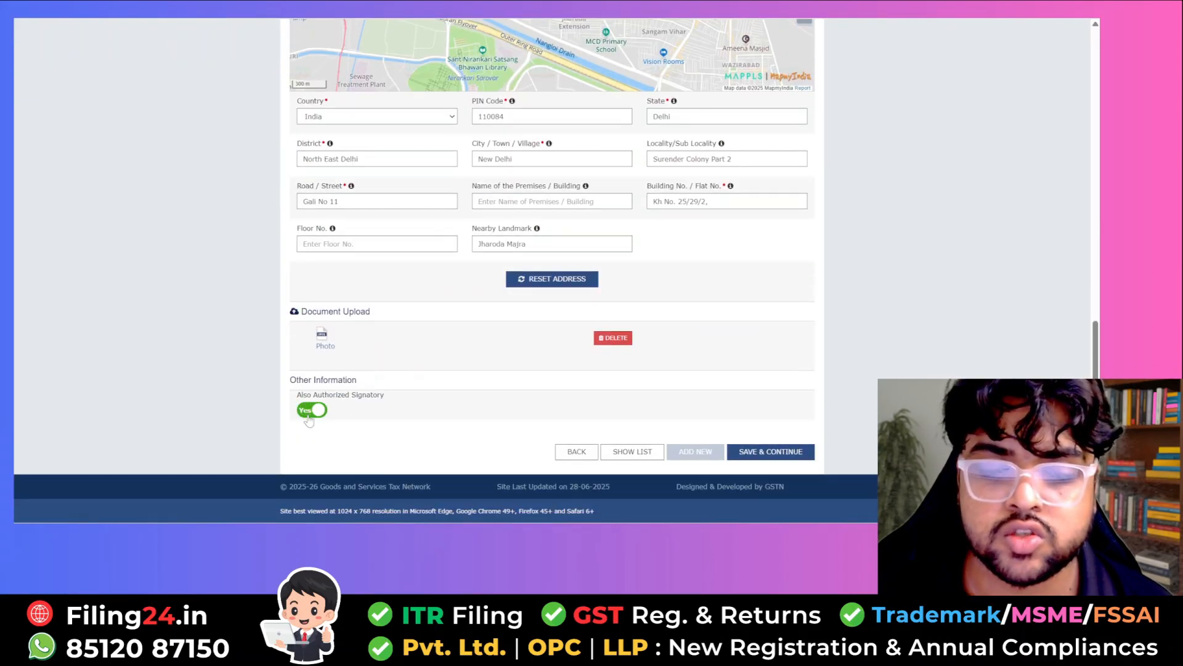
{"action": "left_click", "coordinate": [773, 455]}
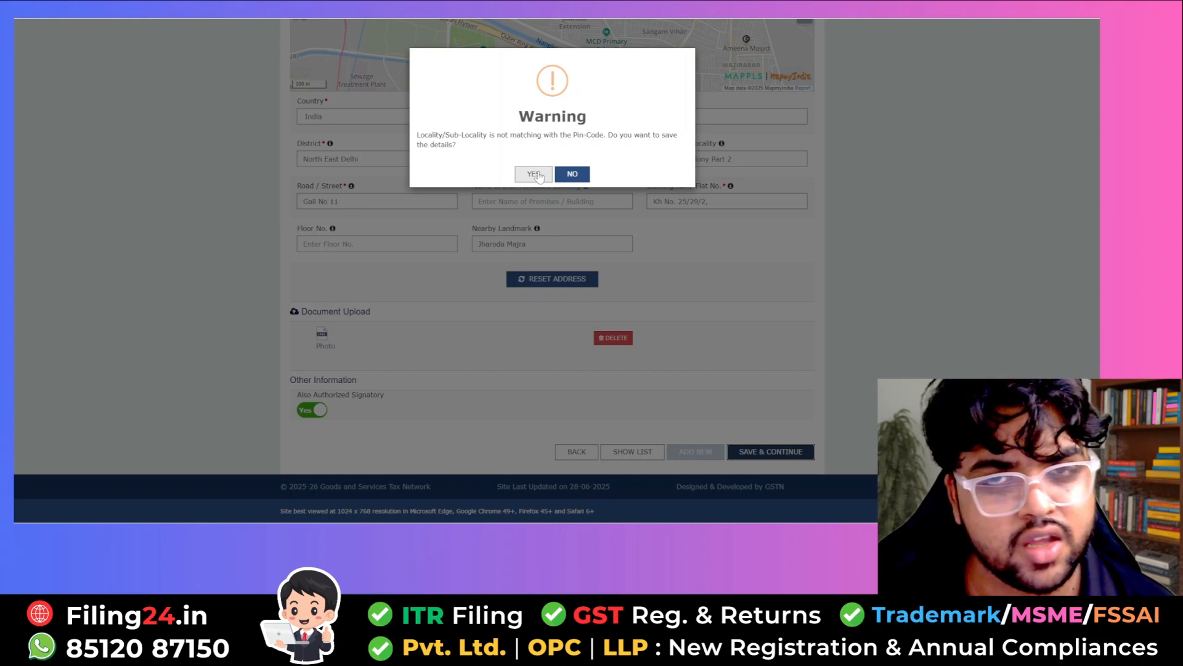
{"action": "left_click", "coordinate": [535, 174]}
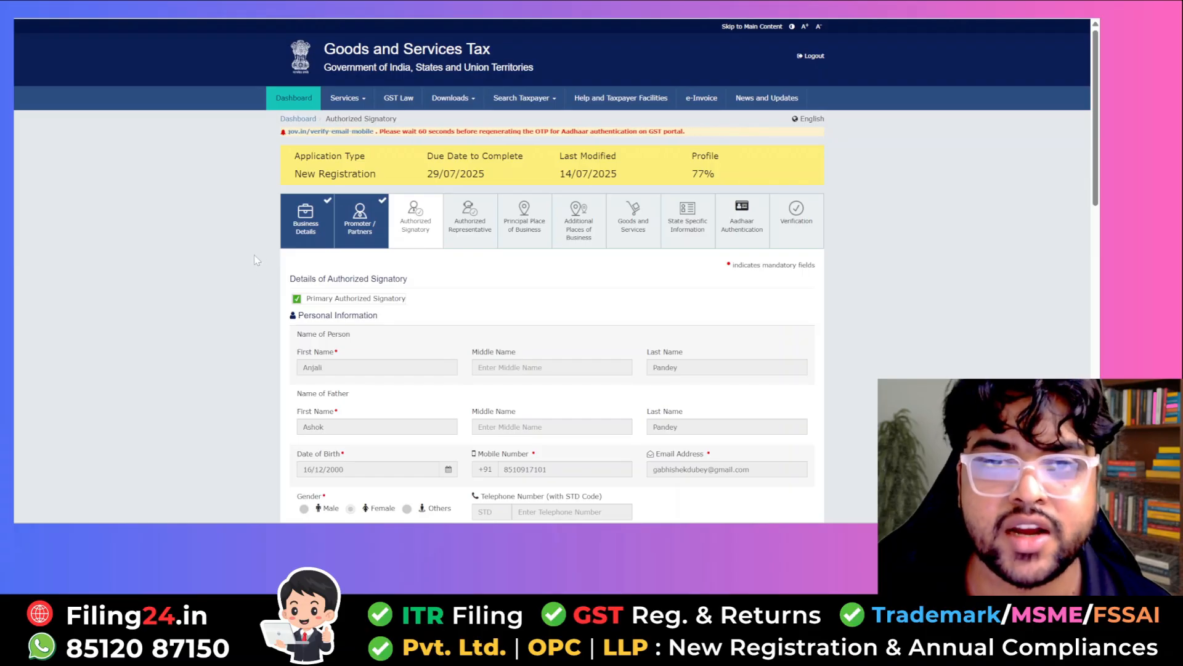
- Save the prefilled authorized signatory details and leave Authorized Representative switched off
{"action": "scroll", "coordinate": [267, 260], "scroll_direction": "down", "scroll_amount": 15}
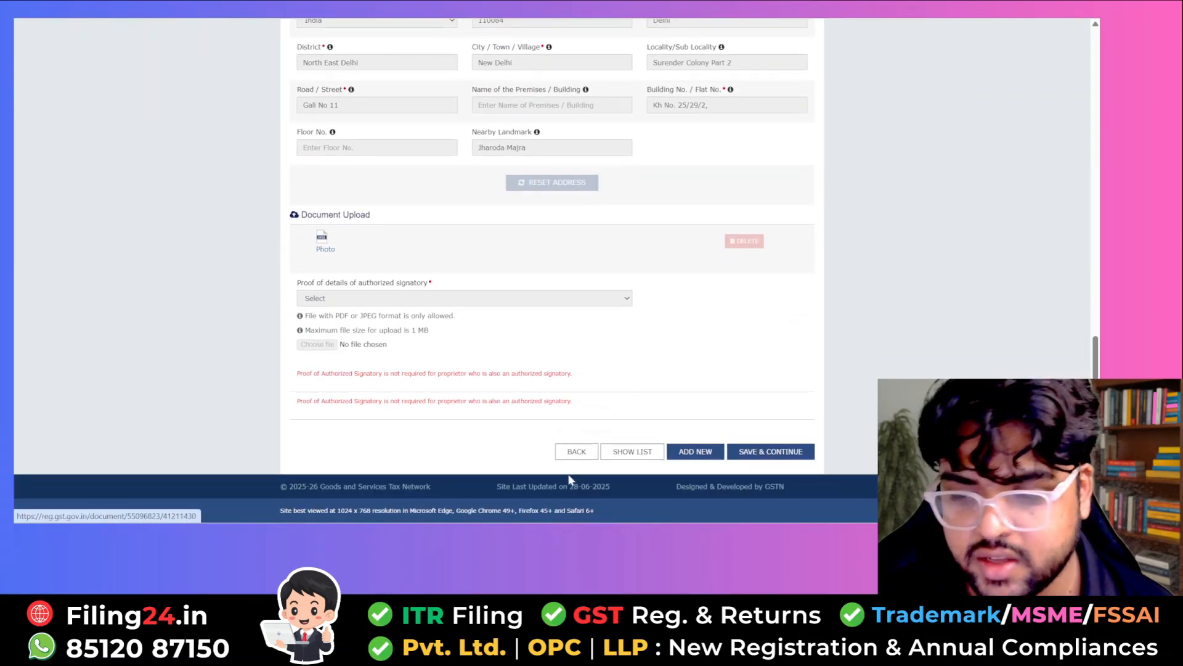
{"action": "left_click", "coordinate": [794, 452]}
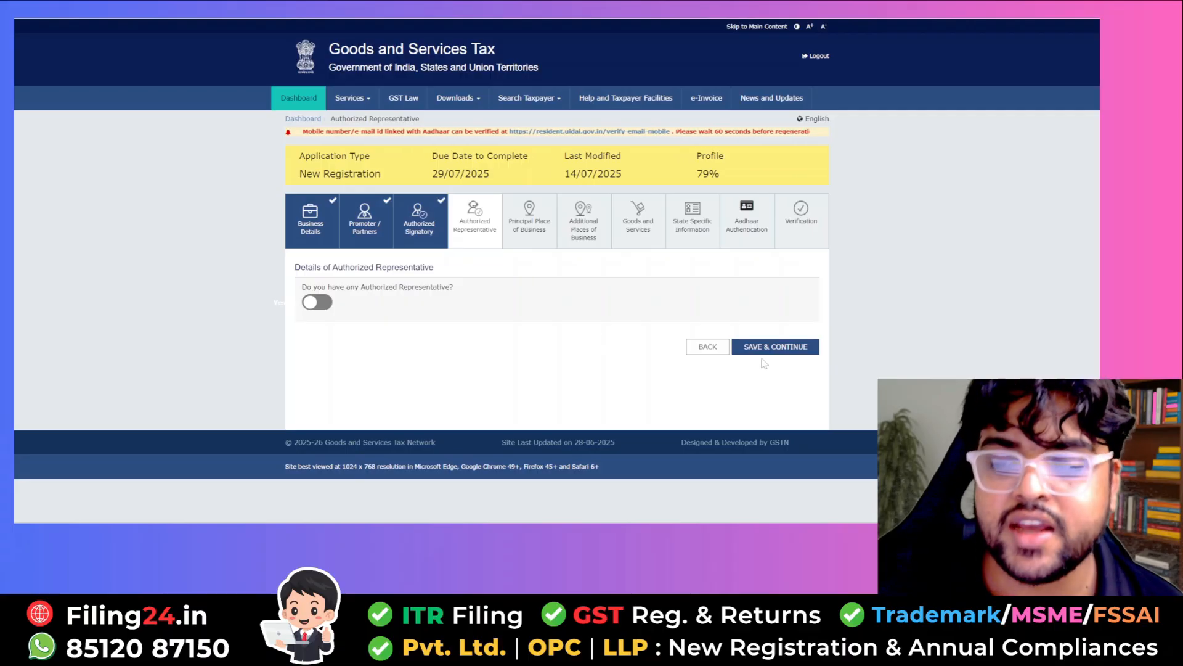
{"action": "left_click", "coordinate": [786, 347]}
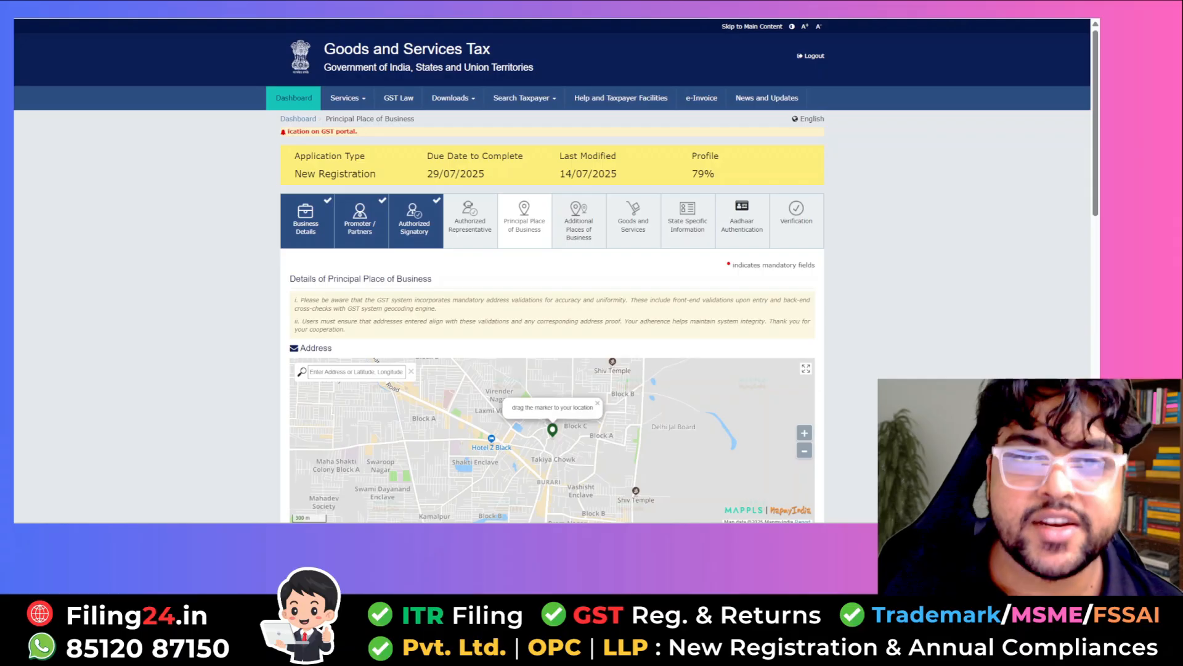
- Choose Ward 72, commissionerate DELHI NORTH, division MODEL TOWN and RANGE - 25
{"action": "scroll", "coordinate": [577, 157], "scroll_direction": "down", "scroll_amount": 5}
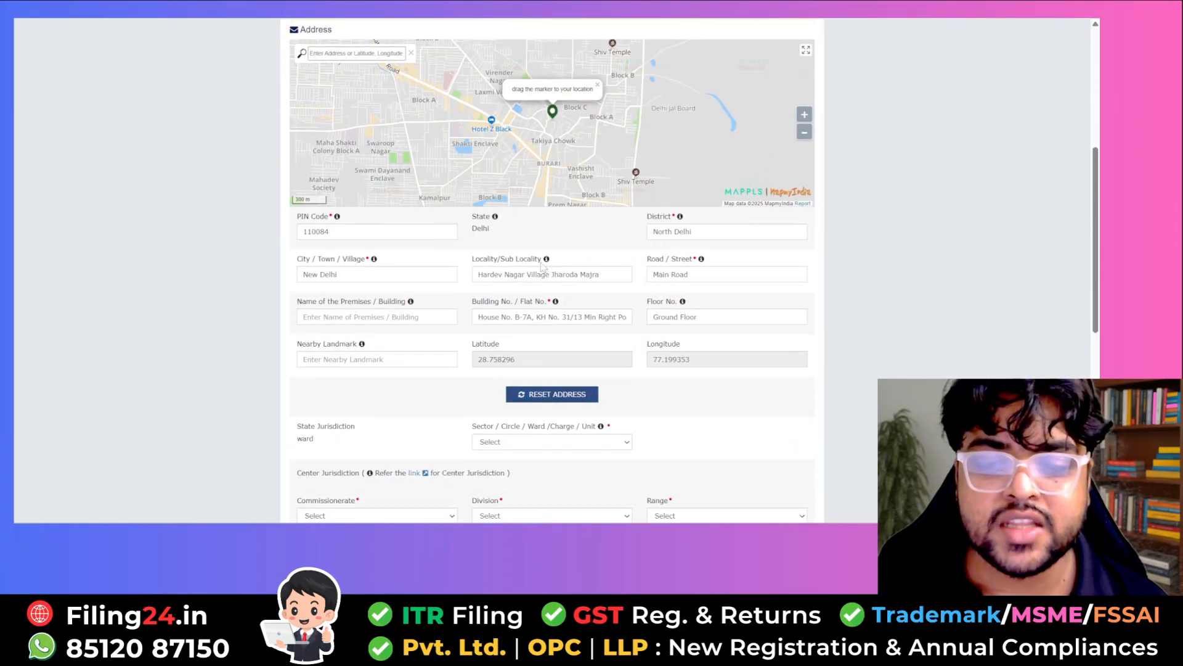
{"action": "scroll", "coordinate": [542, 265], "scroll_direction": "down", "scroll_amount": 1}
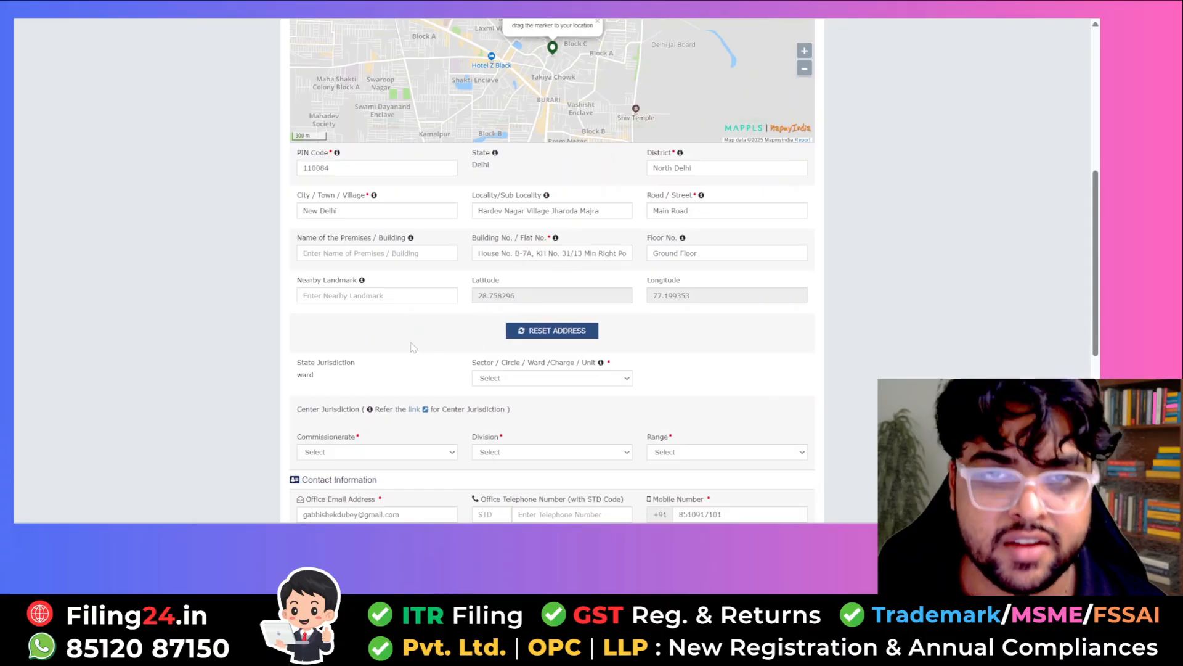
{"action": "scroll", "coordinate": [240, 354], "scroll_direction": "down", "scroll_amount": 1}
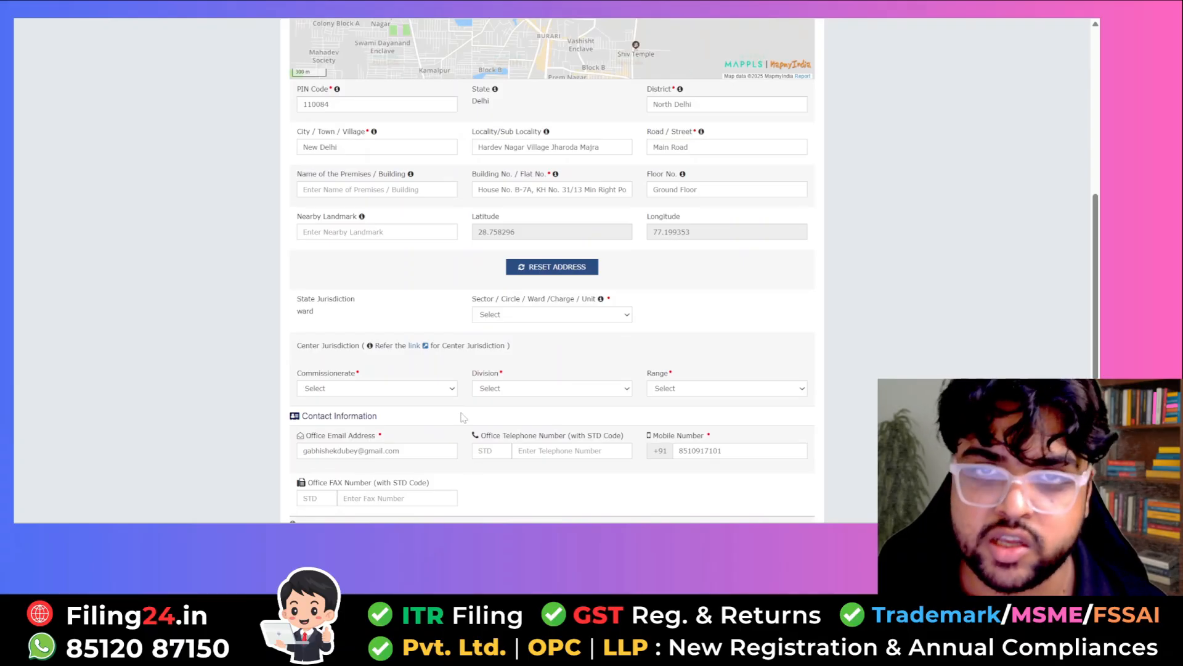
{"action": "left_click", "coordinate": [514, 316]}
{"action": "left_click", "coordinate": [511, 345]}
{"action": "left_click", "coordinate": [365, 389]}
{"action": "left_click", "coordinate": [345, 420]}
{"action": "left_click", "coordinate": [491, 389]}
{"action": "left_click", "coordinate": [504, 420]}
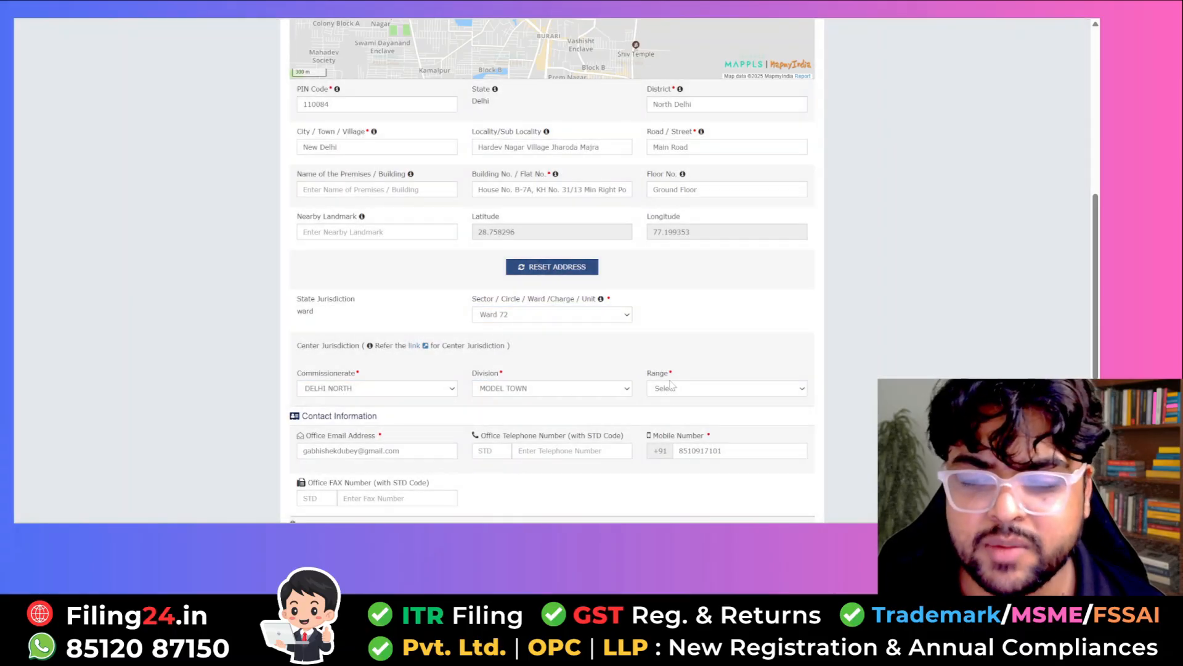
{"action": "left_click", "coordinate": [671, 387]}
{"action": "left_click", "coordinate": [675, 418]}
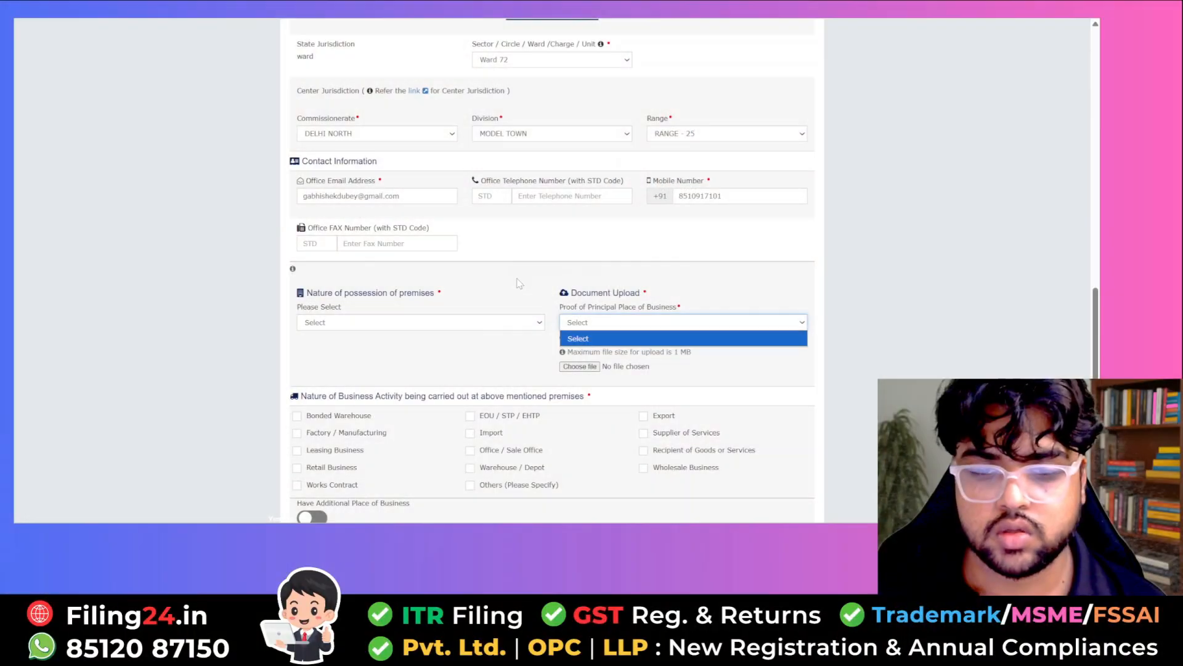
{"action": "left_click", "coordinate": [519, 283]}
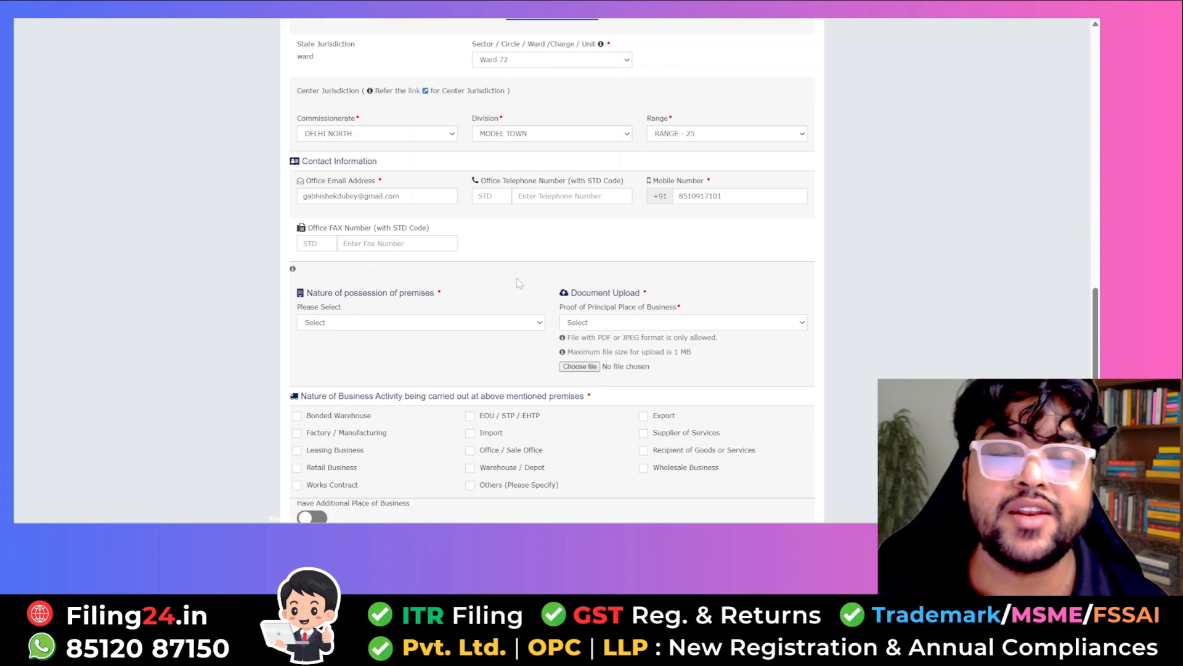
- Mark the premises as Rented and upload the Elec Bill PDF as Electricity Bill proof
{"action": "left_click", "coordinate": [477, 327]}
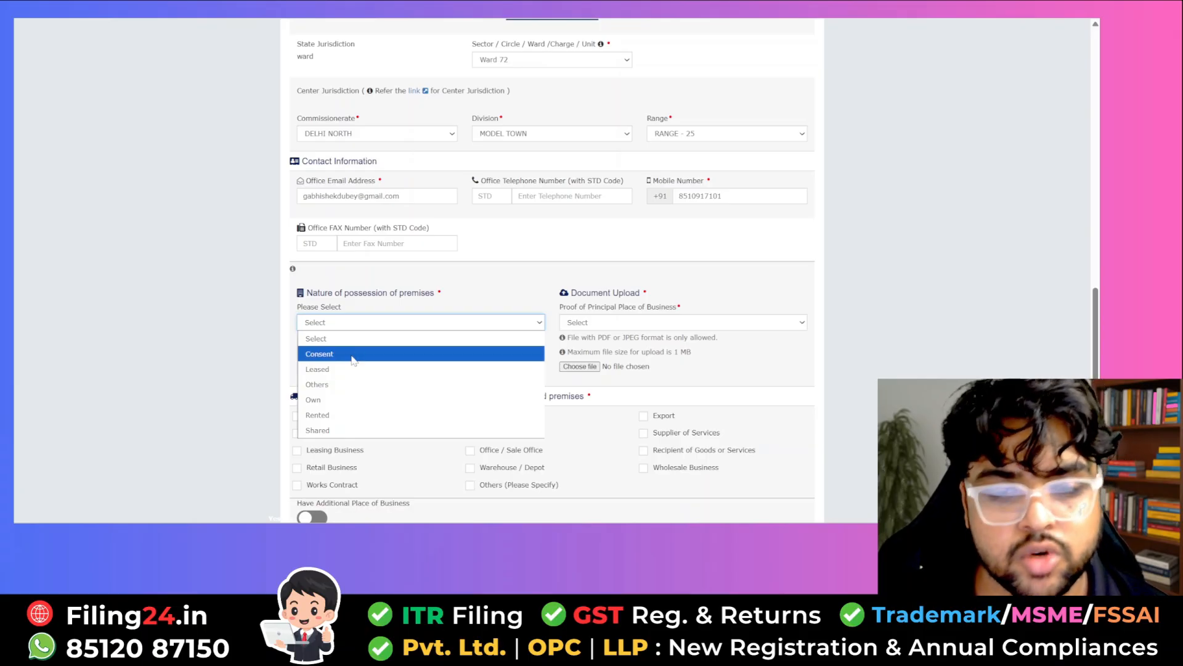
{"action": "left_click", "coordinate": [342, 415]}
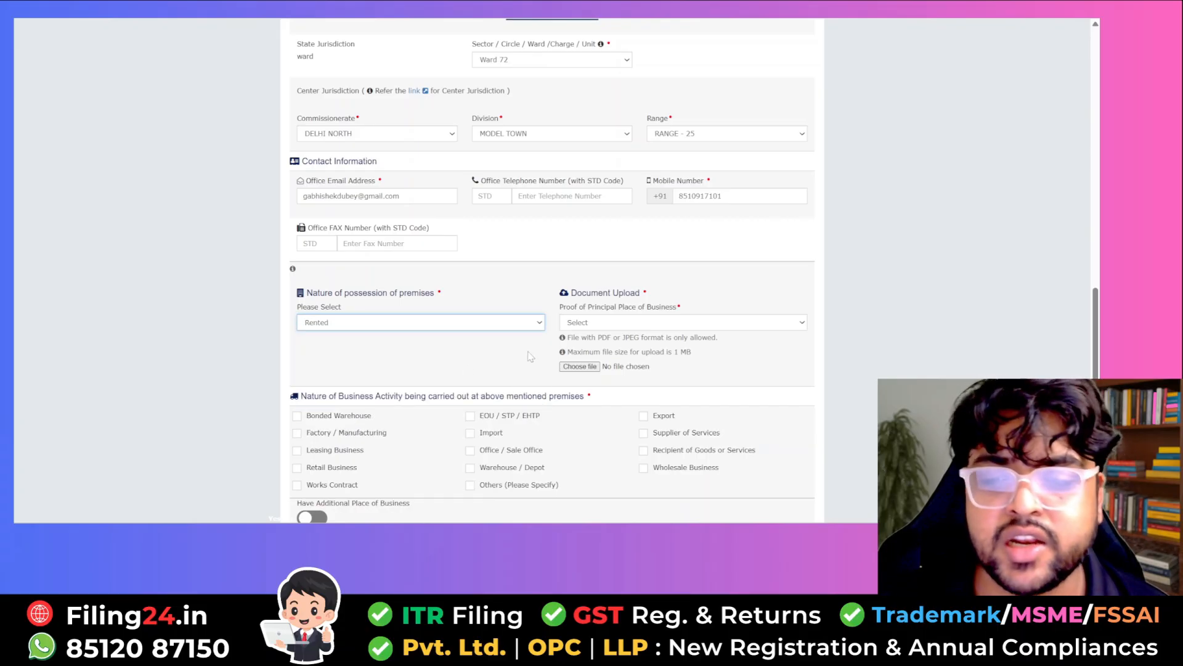
{"action": "left_click", "coordinate": [585, 325]}
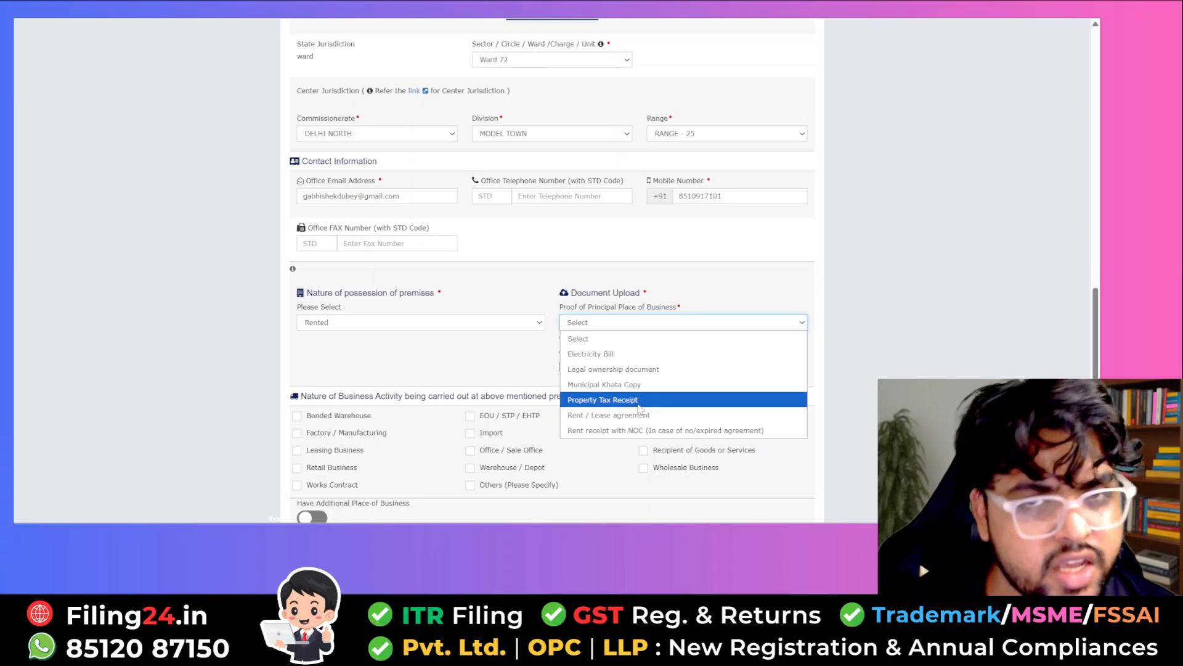
{"action": "left_click", "coordinate": [607, 354]}
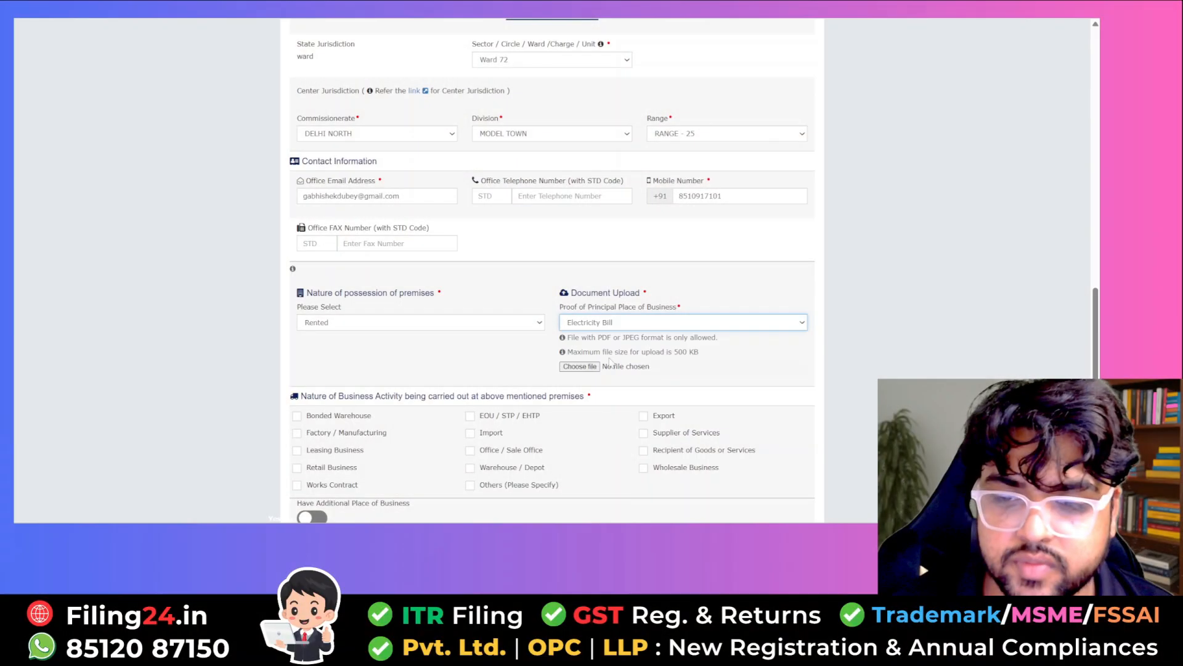
{"action": "left_click", "coordinate": [579, 366]}
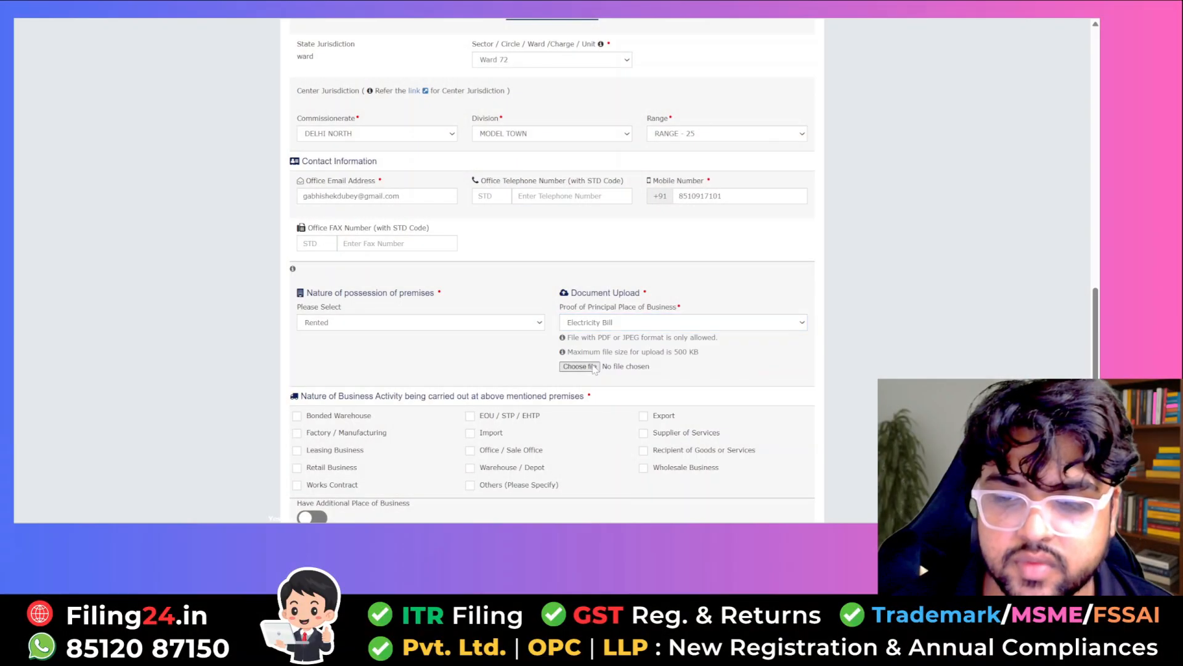
{"action": "double_click", "coordinate": [316, 60]}
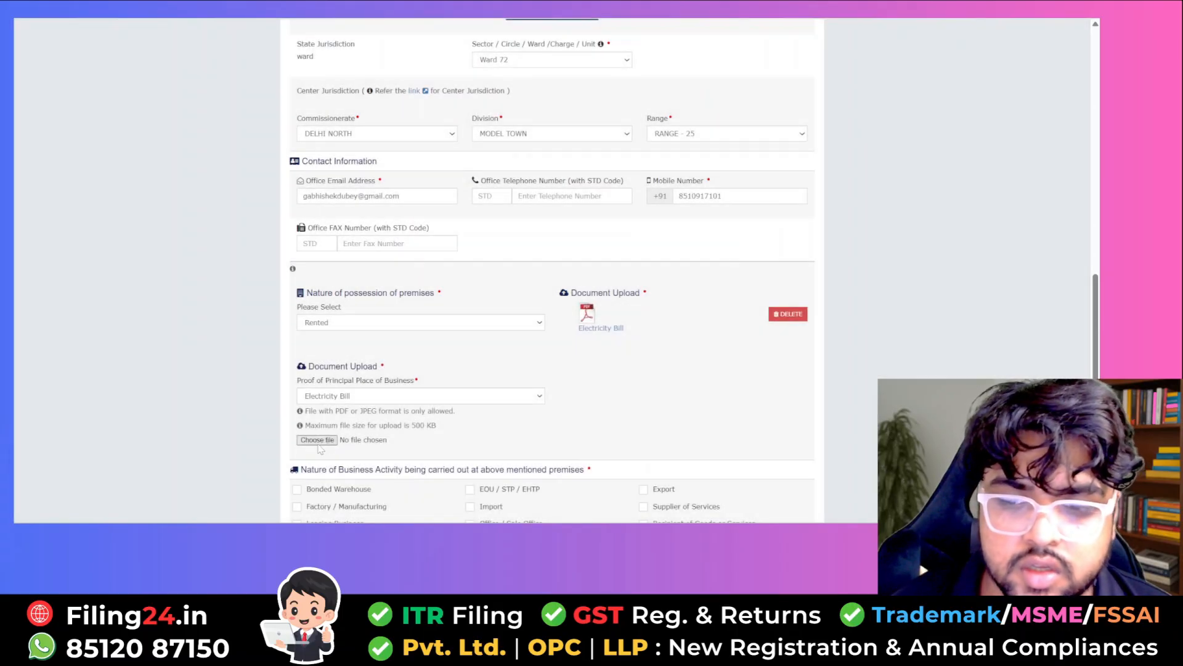
- Upload the Rent Agreement PDF as Rent / Lease agreement proof and save, accepting the locality warning
{"action": "left_click", "coordinate": [340, 396]}
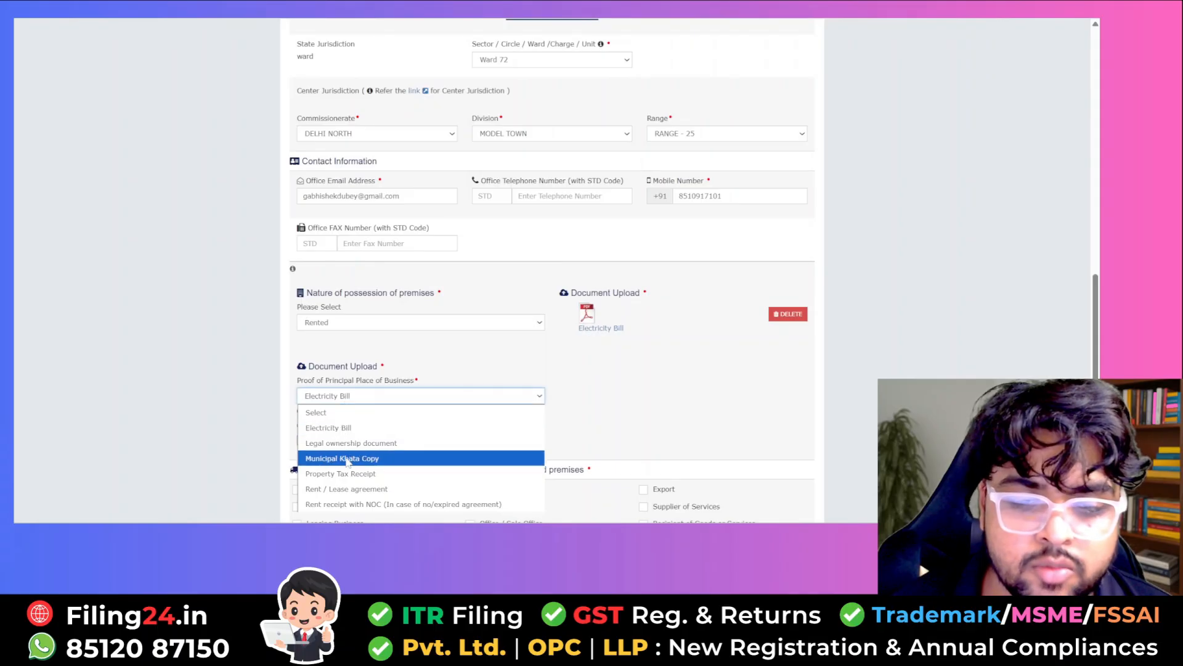
{"action": "left_click", "coordinate": [342, 489]}
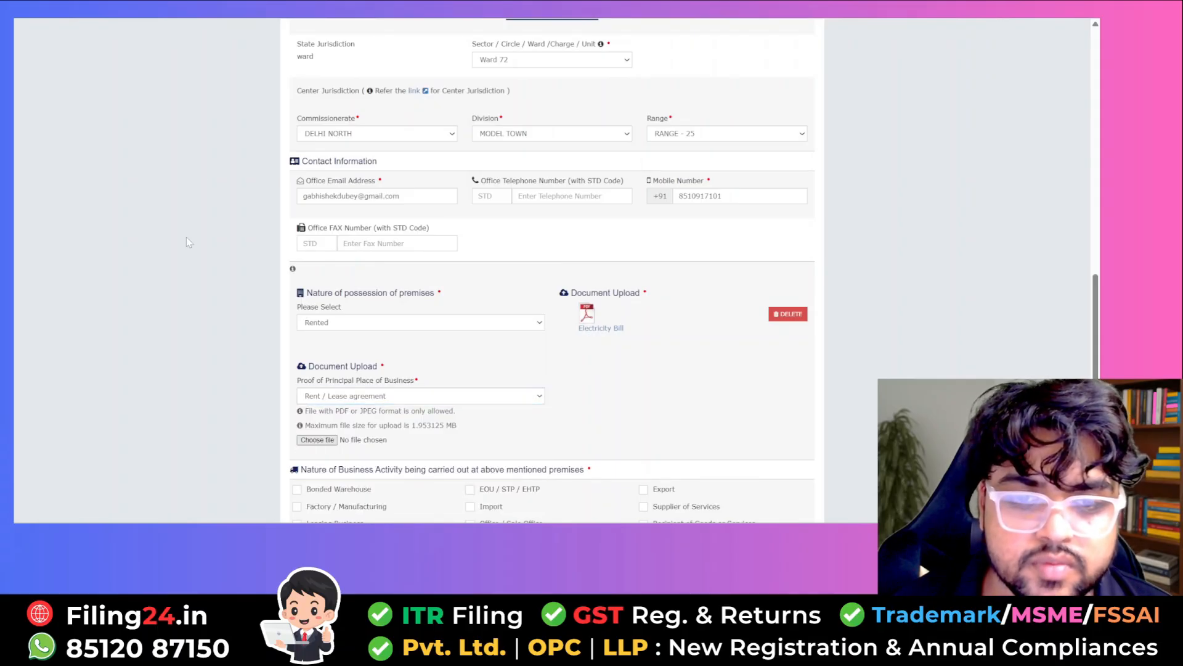
{"action": "double_click", "coordinate": [516, 69]}
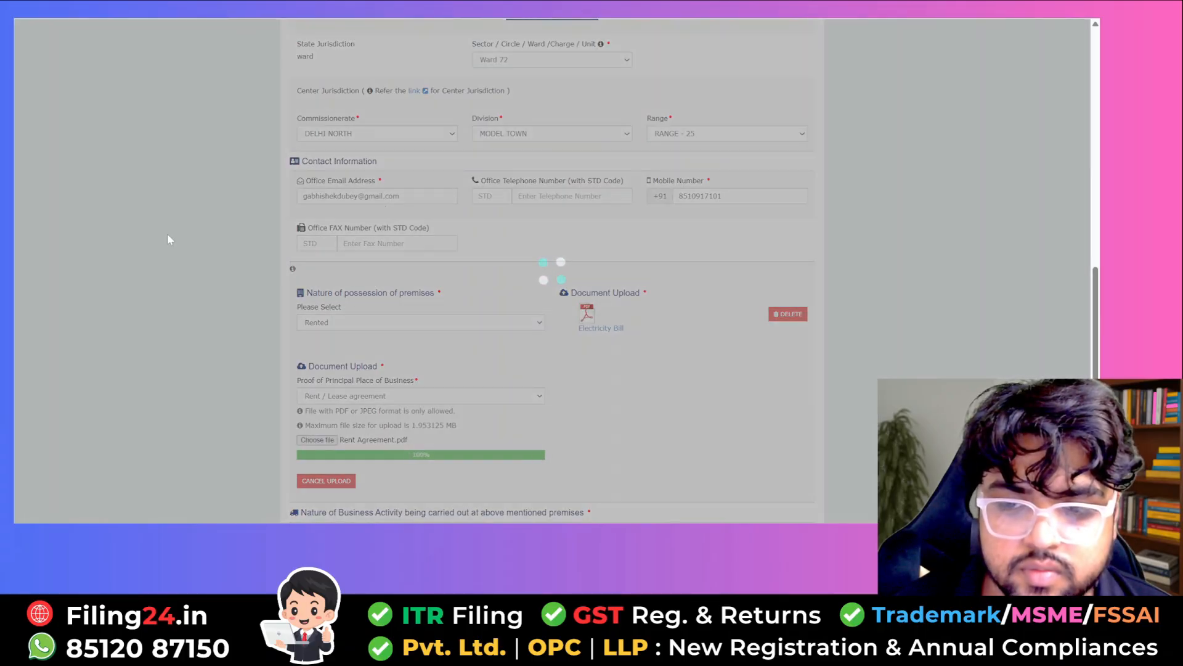
{"action": "scroll", "coordinate": [168, 234], "scroll_direction": "down", "scroll_amount": 2}
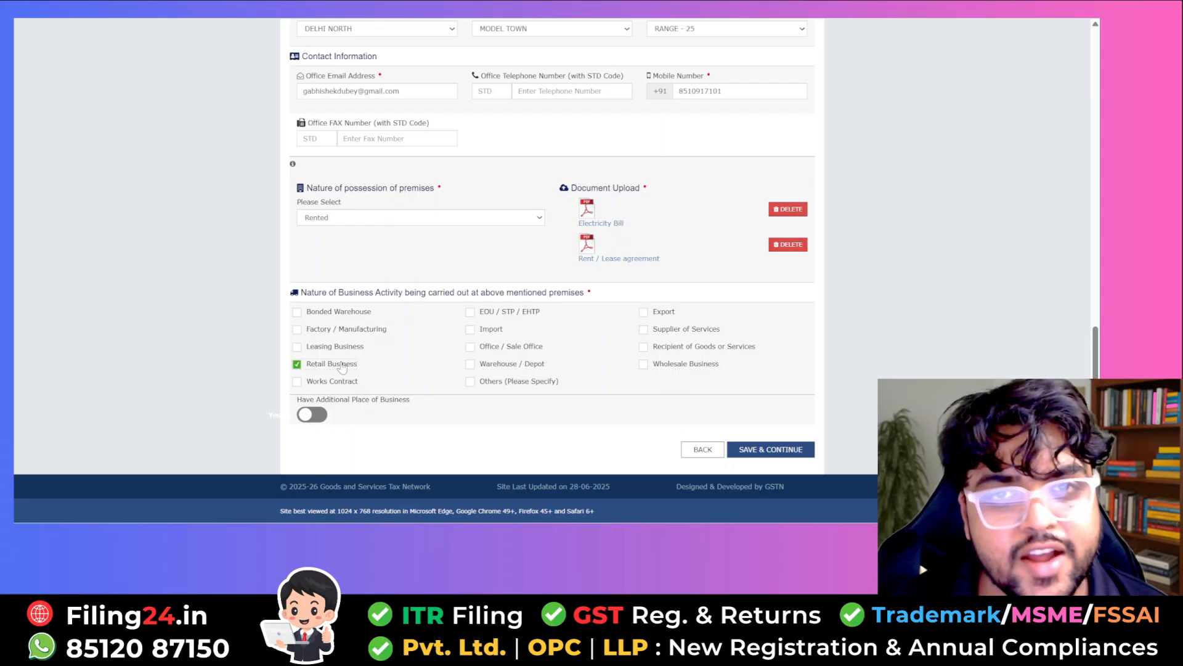
{"action": "left_click", "coordinate": [790, 451]}
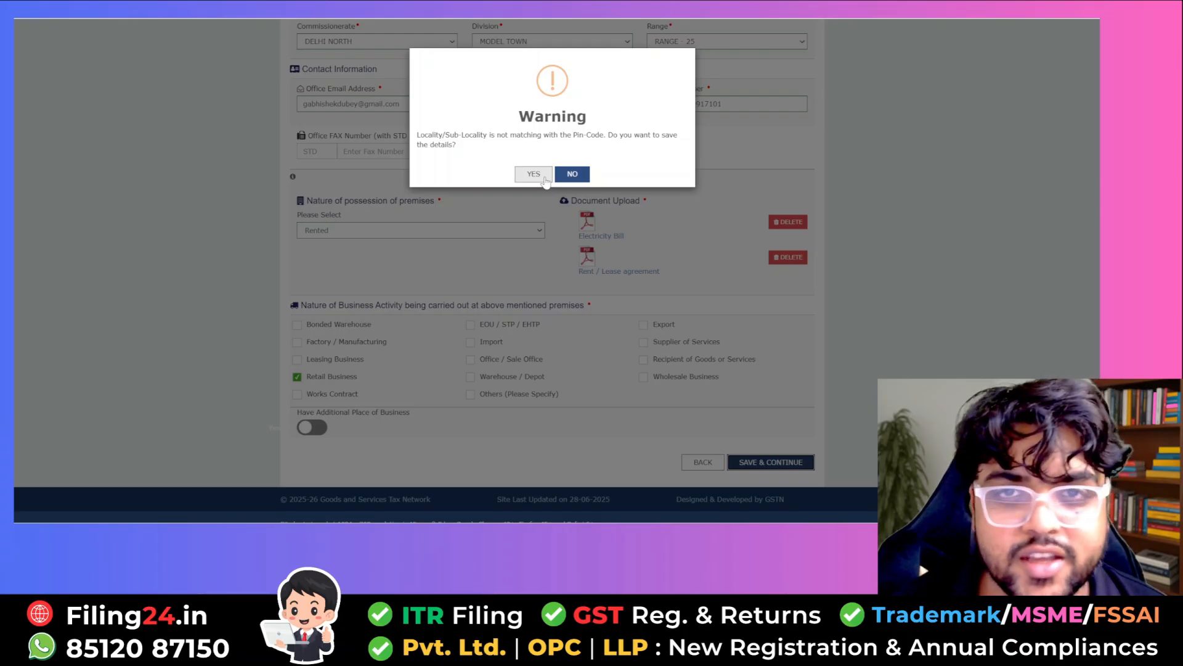
{"action": "left_click", "coordinate": [545, 175]}
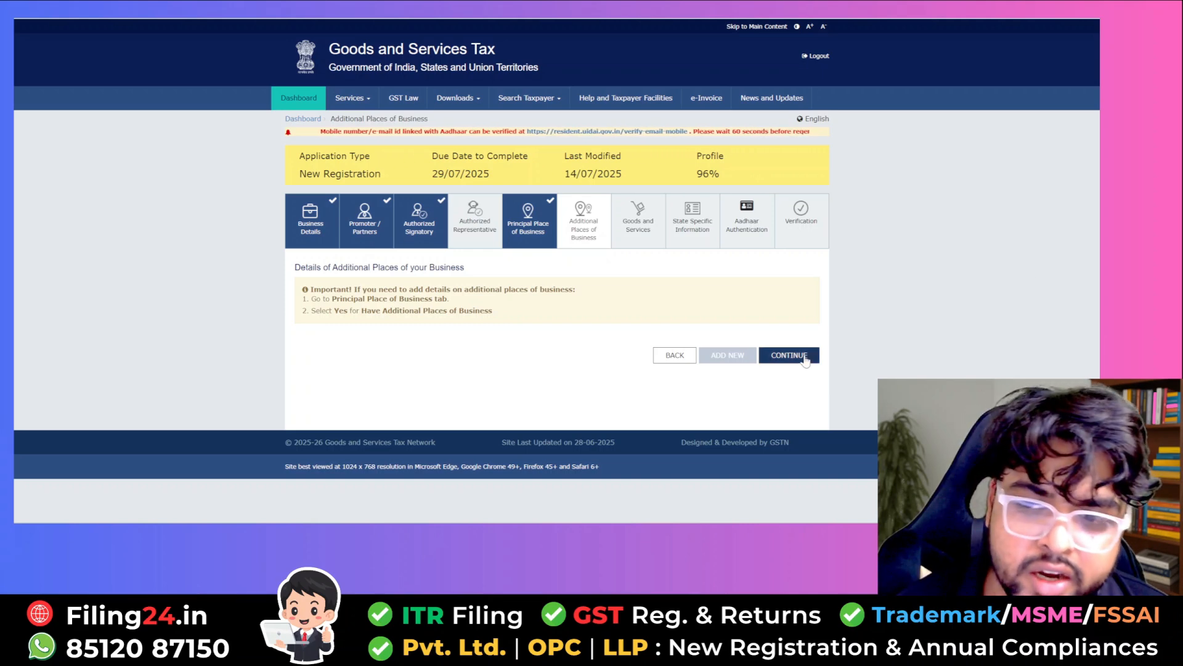
{"action": "left_click", "coordinate": [805, 358]}
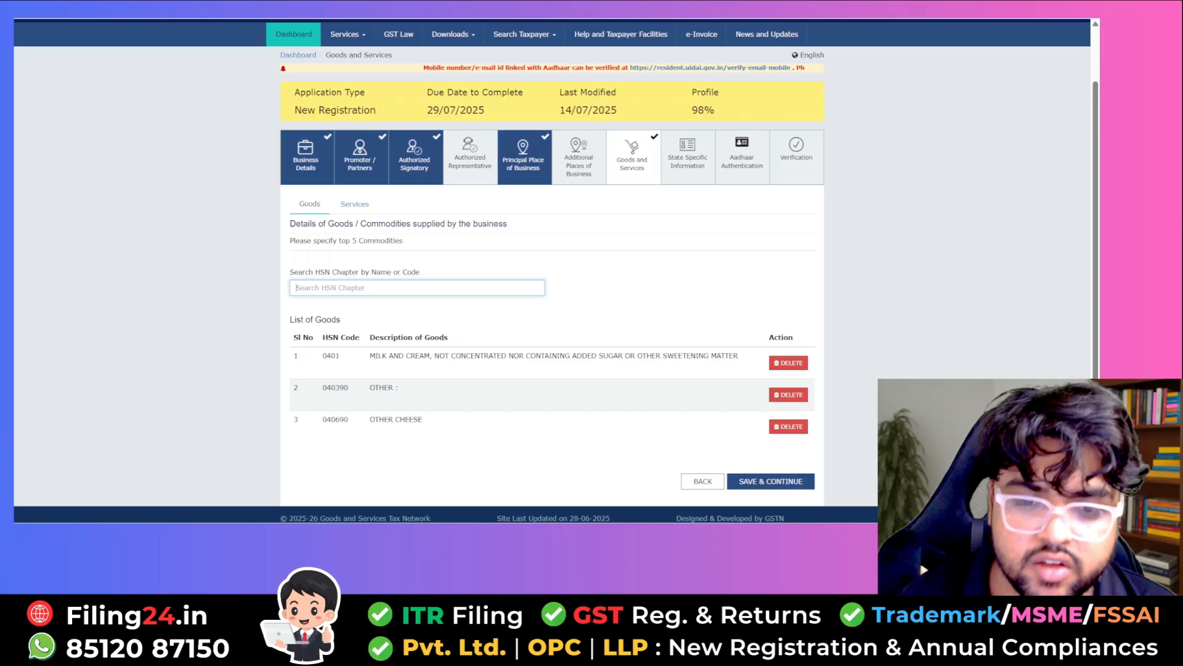
- Enter HSN 0401 and save the goods list of 0401, 040390 and 040690
{"action": "type", "text": "0401"}
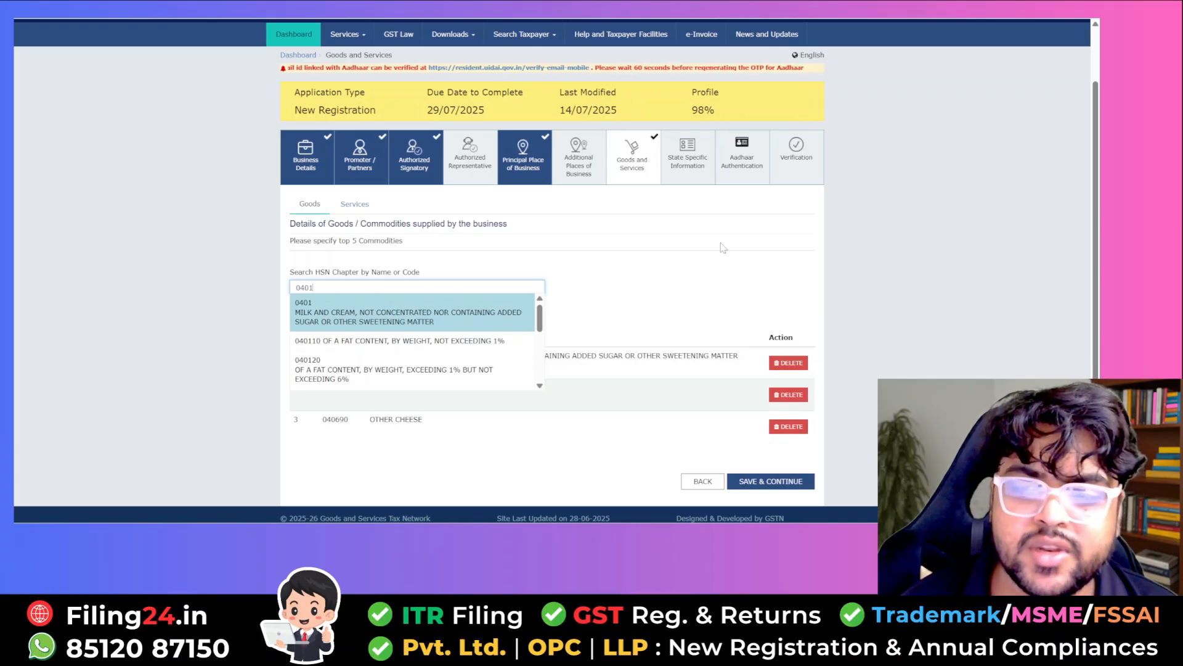
{"action": "left_click", "coordinate": [540, 397]}
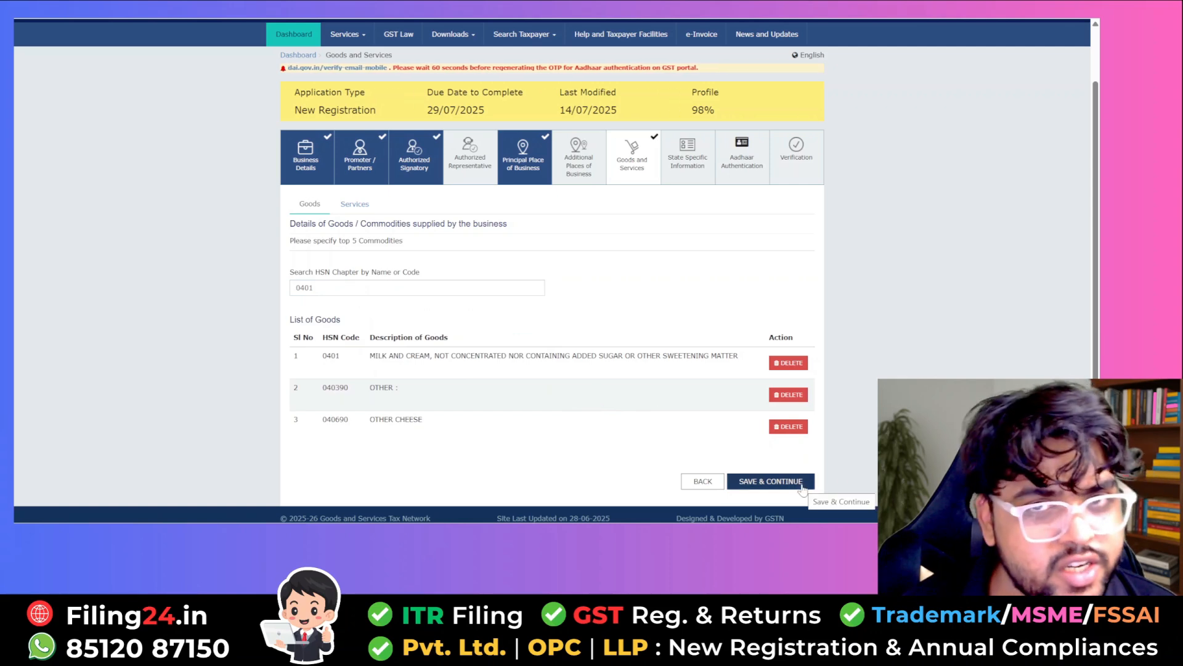
{"action": "left_click", "coordinate": [802, 484]}
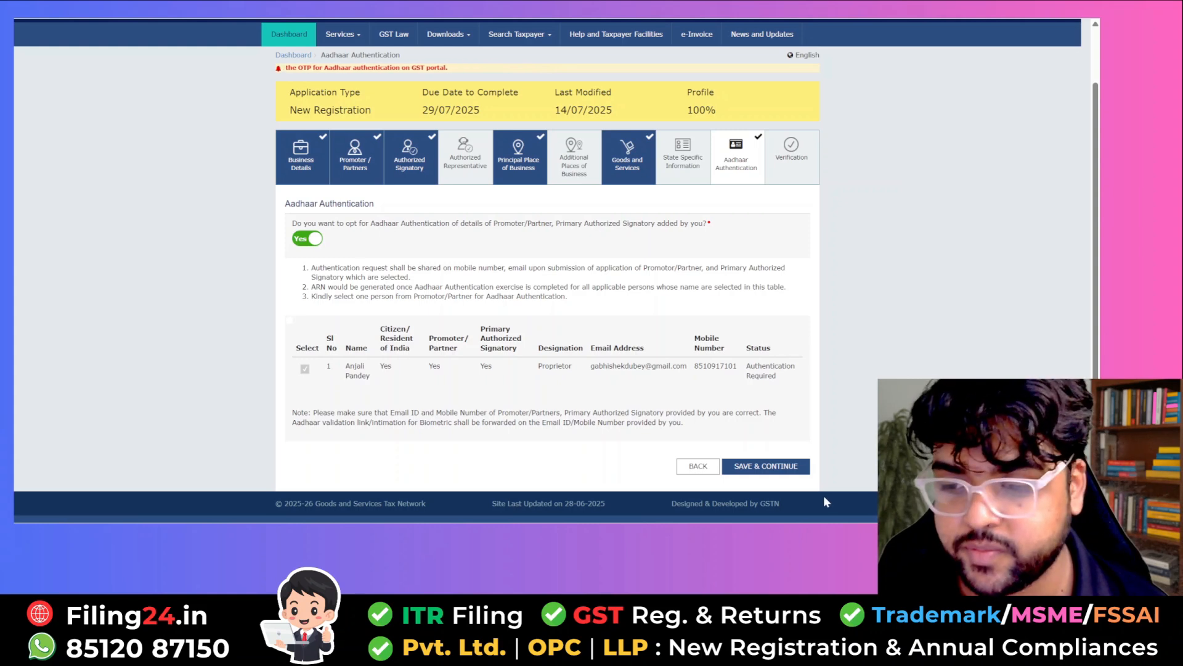
- Save Aadhaar Authentication, tick the verification declaration and choose the proprietor as authorized signatory
{"action": "left_click", "coordinate": [795, 469]}
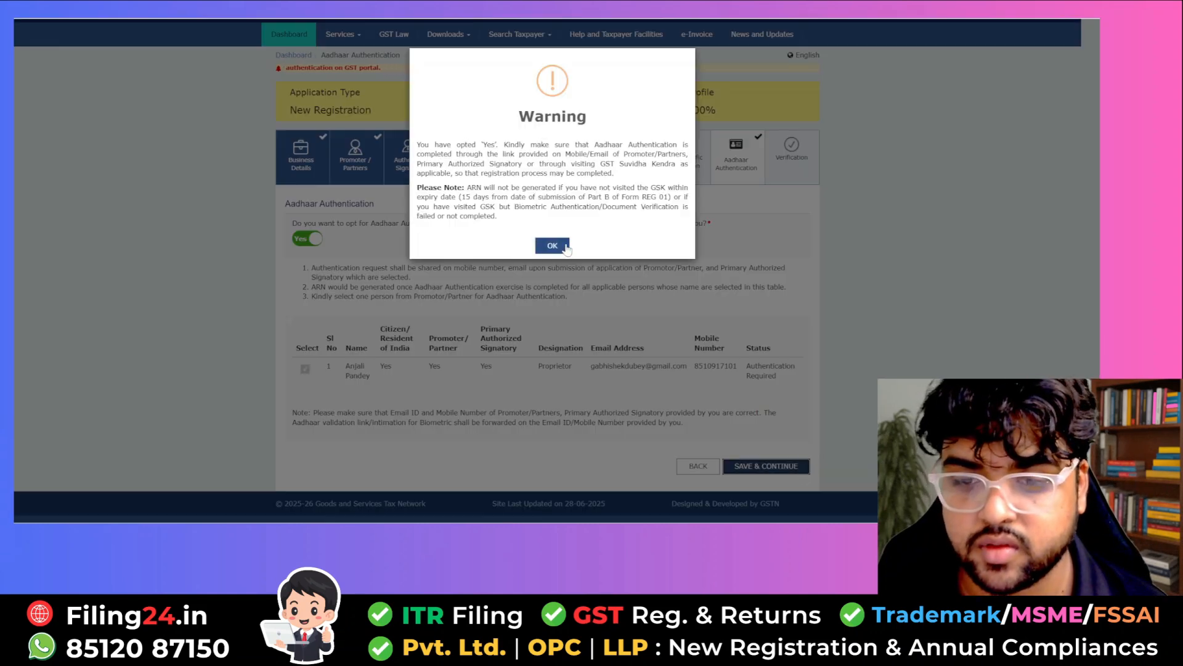
{"action": "left_click", "coordinate": [557, 245]}
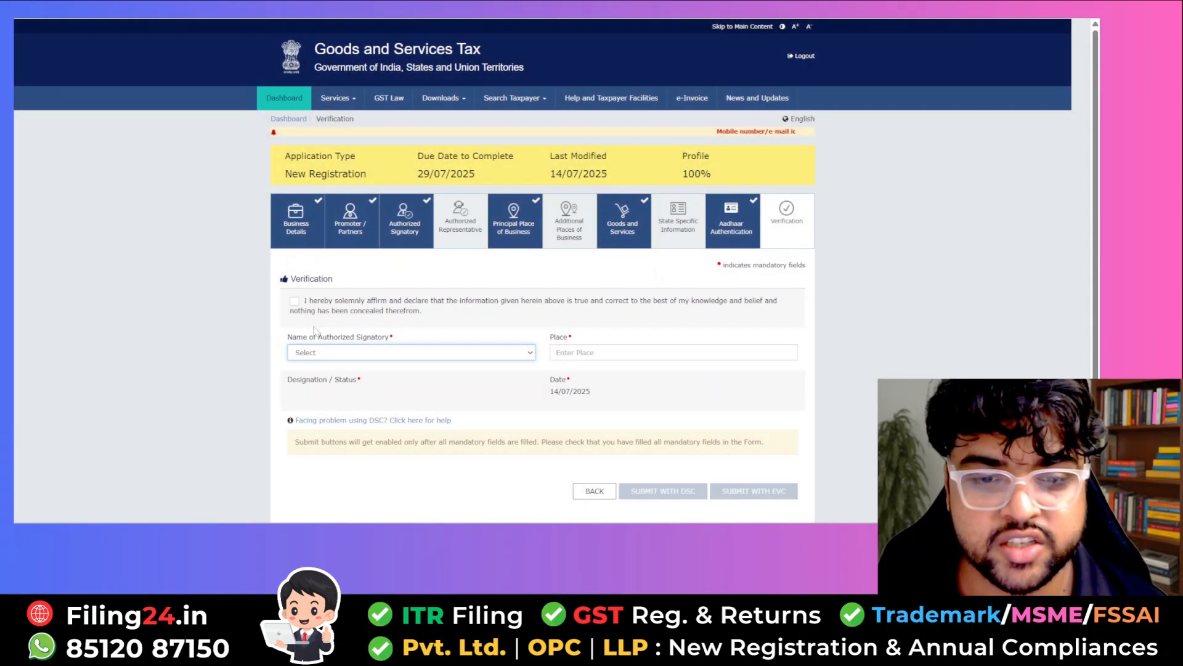
{"action": "left_click", "coordinate": [295, 301]}
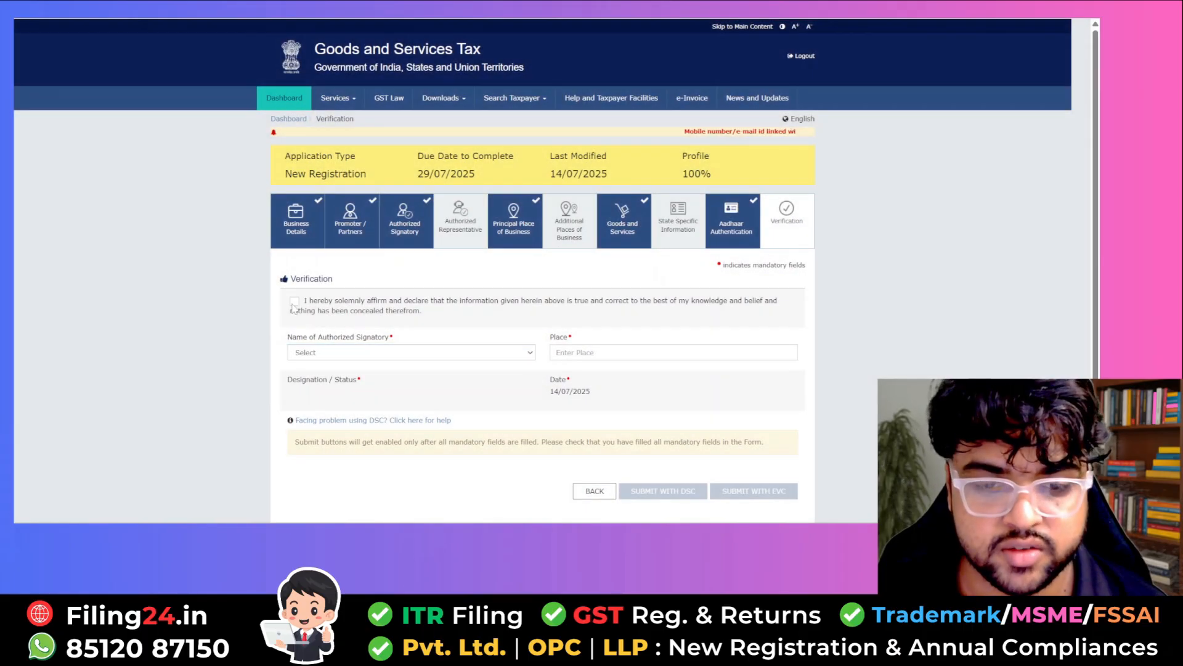
{"action": "left_click", "coordinate": [348, 353]}
{"action": "left_click", "coordinate": [351, 385]}
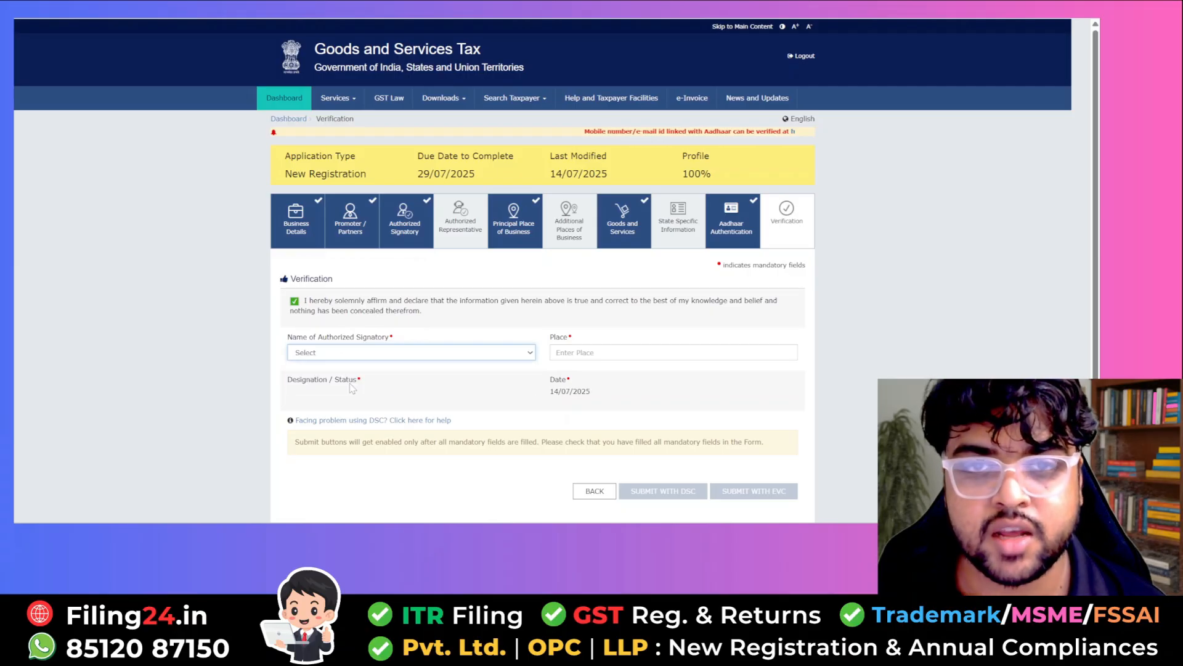
- Enter Delhi as the place of signing and submit with EVC, validating the OTP
{"action": "left_click", "coordinate": [619, 353]}
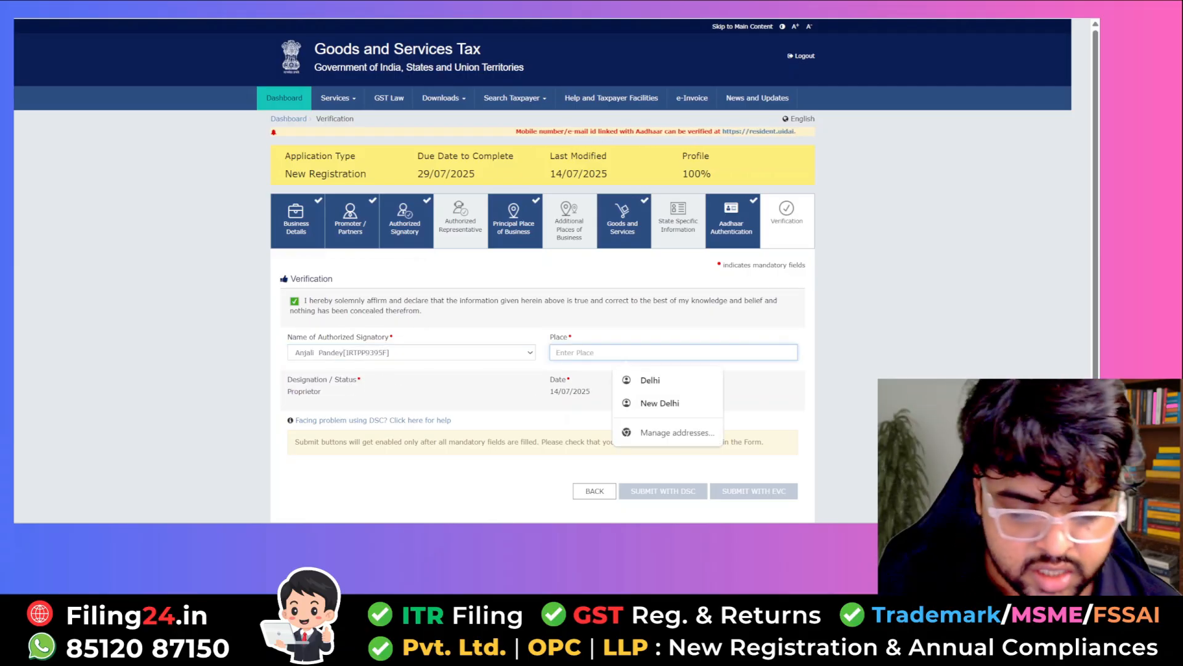
{"action": "type", "text": "Delhi"}
{"action": "left_click", "coordinate": [927, 249]}
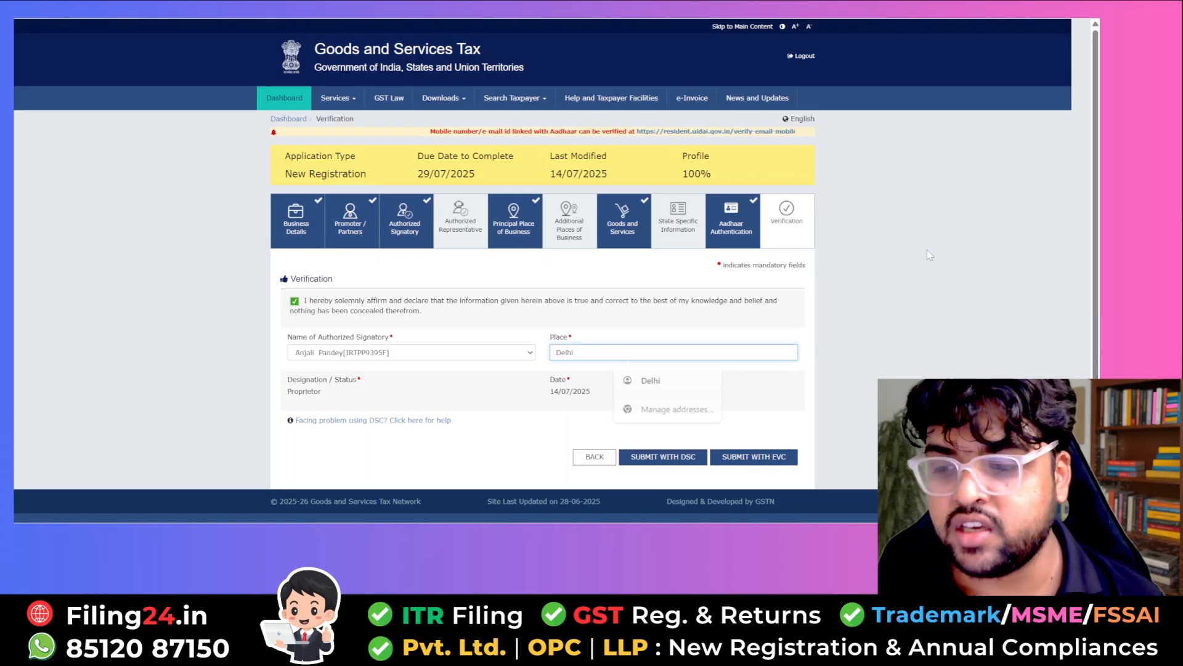
{"action": "left_click", "coordinate": [761, 458]}
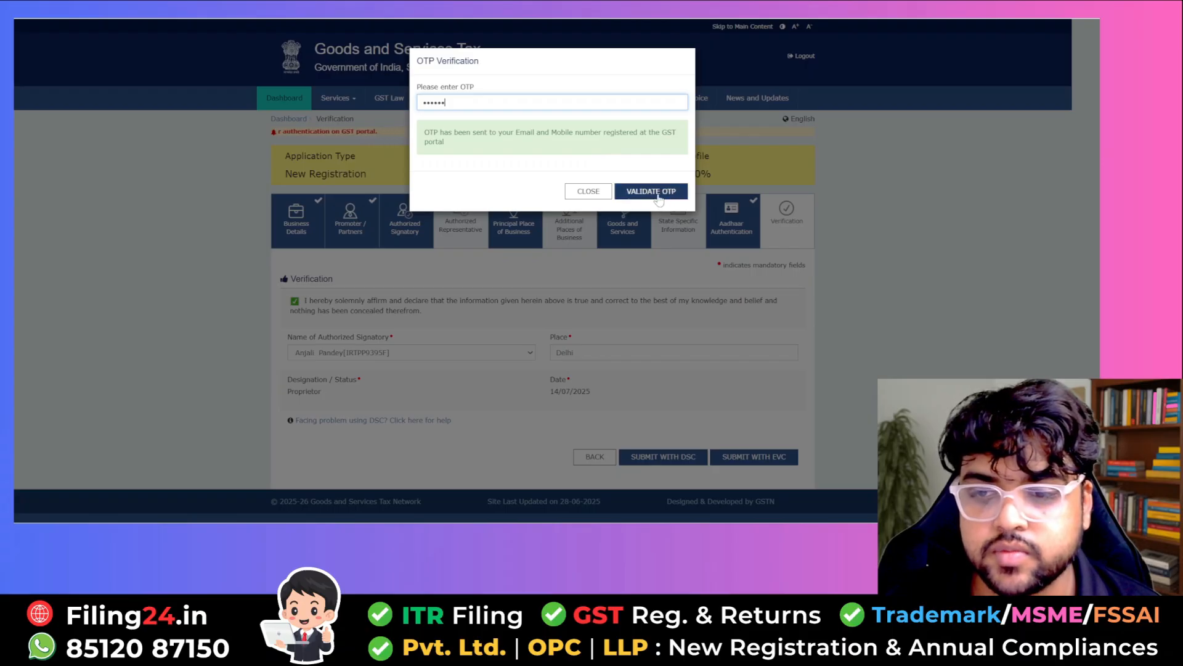
{"action": "left_click", "coordinate": [658, 192]}
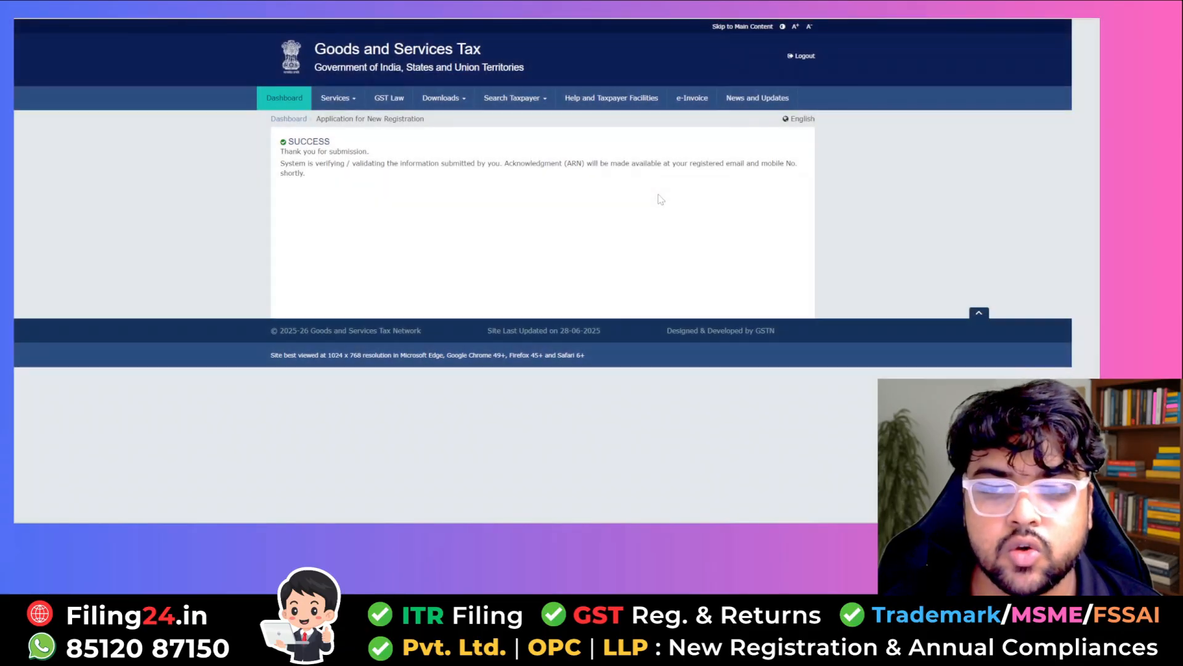